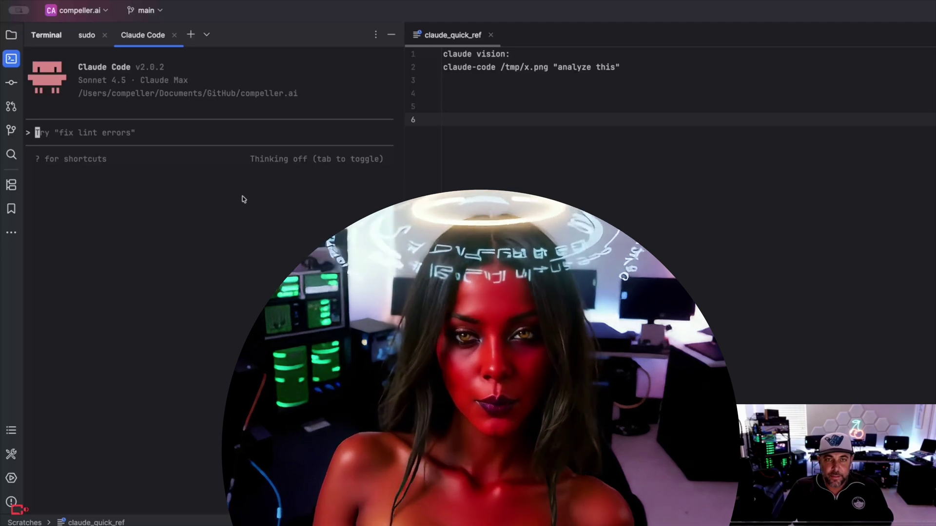
pyautogui.write('lets review the following files to set up your context for future tasks... do not write any code yet. - saas/grails-app/views/compel/README.md - saas/grails-app/views/compel/create.md - saas/grails-app/views/compel/queue-system.md')
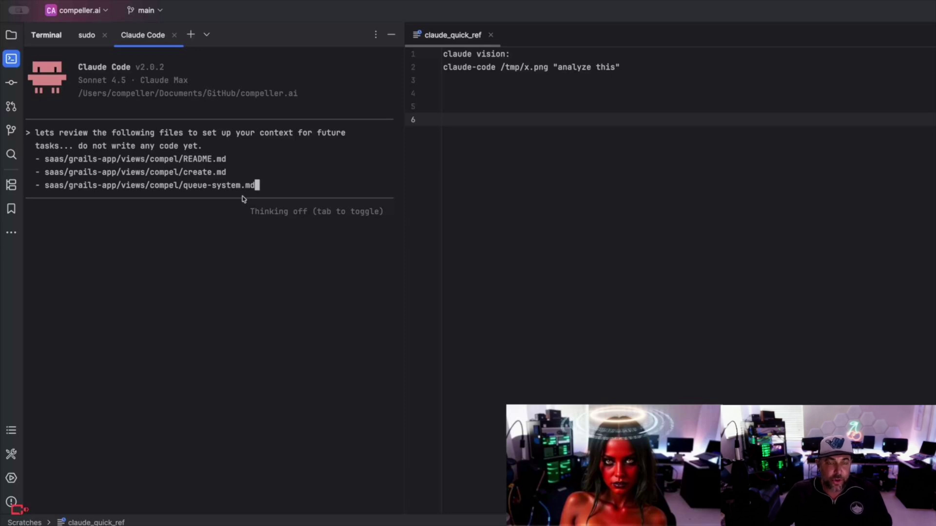
# Submit the prompt asking Claude Code to review the three compel docs and summarise, without coding.
pyautogui.press('Return')
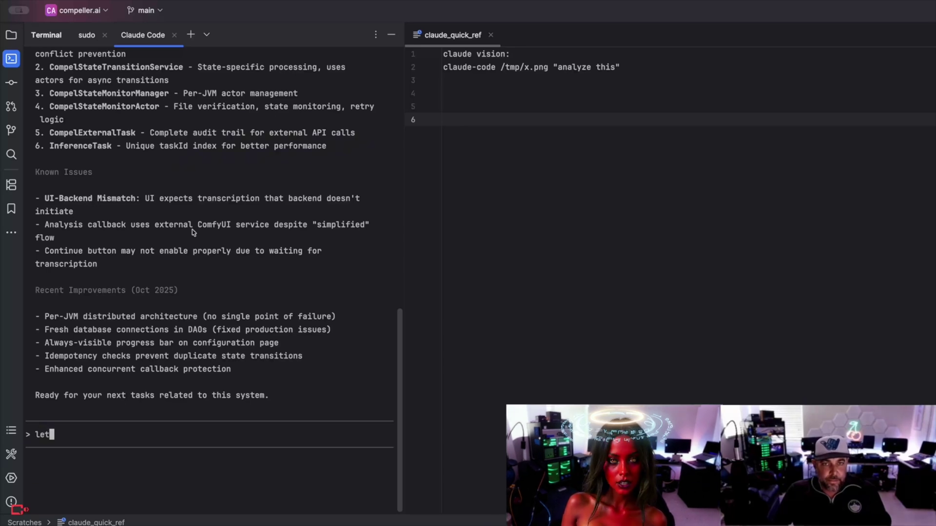
pyautogui.write('s add')
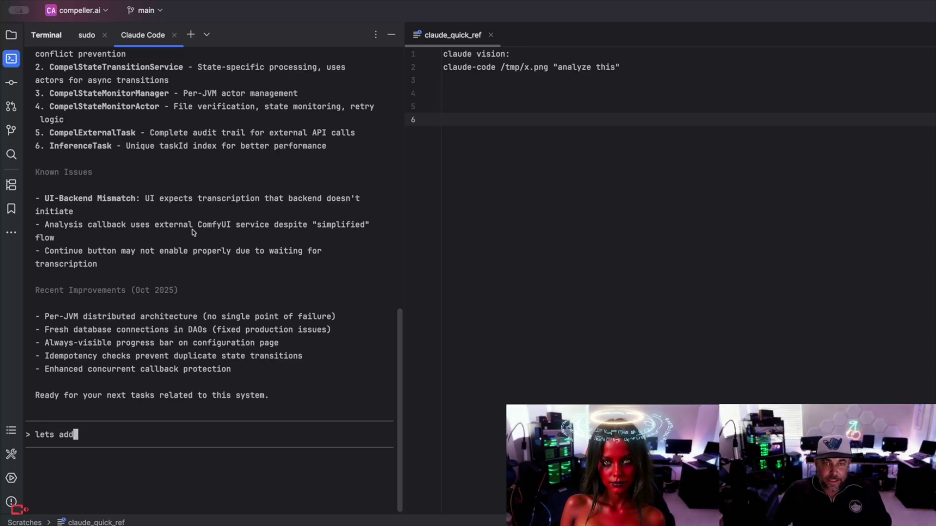
# Send Claude Code the request to add a new Audio Transcribe state.
pyautogui.press('BackSpace')
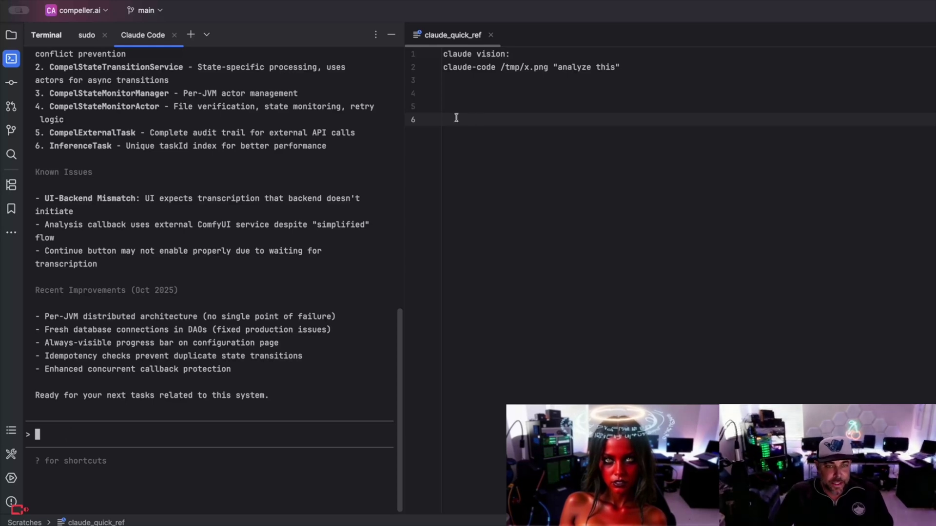
pyautogui.click(11, 38)
pyautogui.click(11, 59)
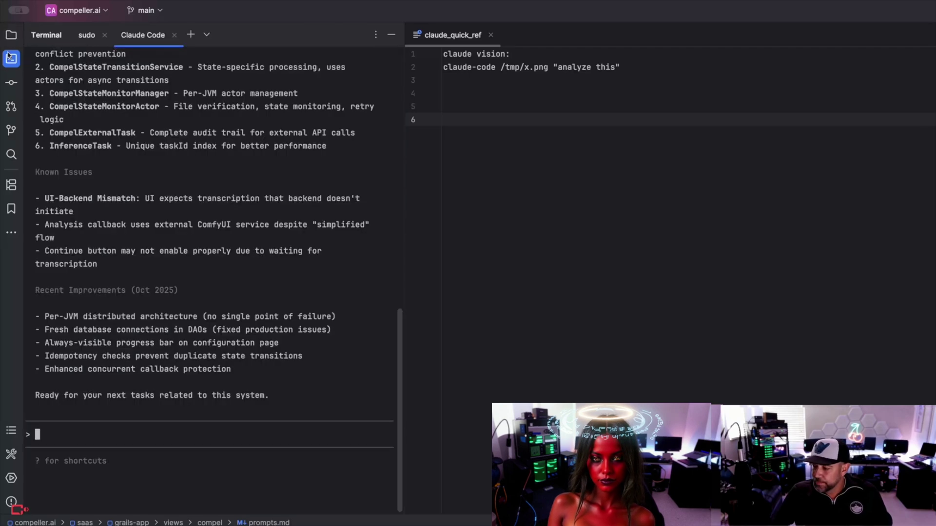
pyautogui.write('lets add a new state for Audio Transcribe')
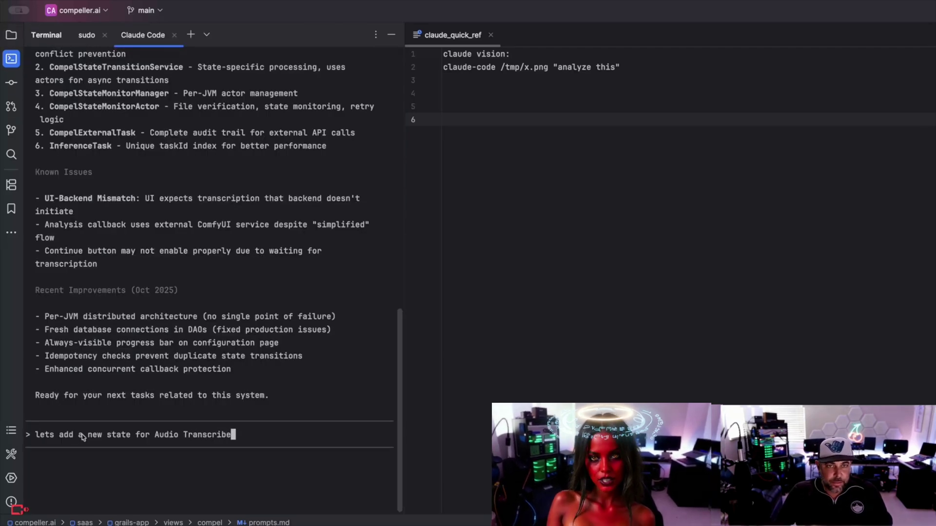
pyautogui.press('Return')
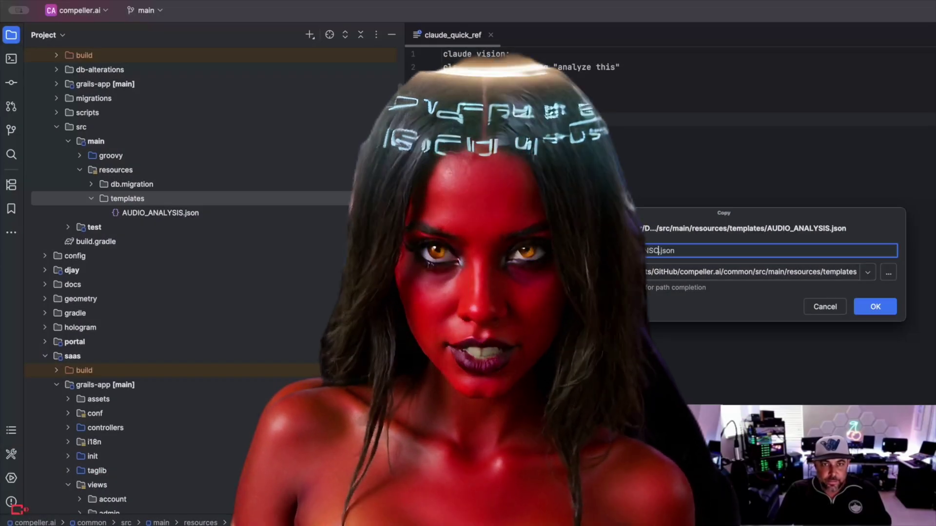
# Create the AUDIO_TRANSCRIBE.json copy in templates and add it to Git.
pyautogui.press('BackSpace')
pyautogui.press('BackSpace')
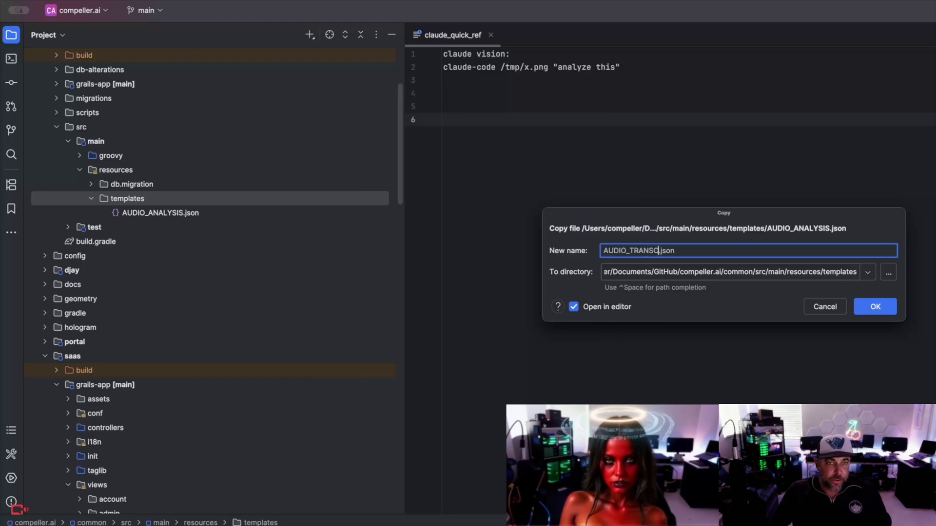
pyautogui.write('RIBE')
pyautogui.press('Return')
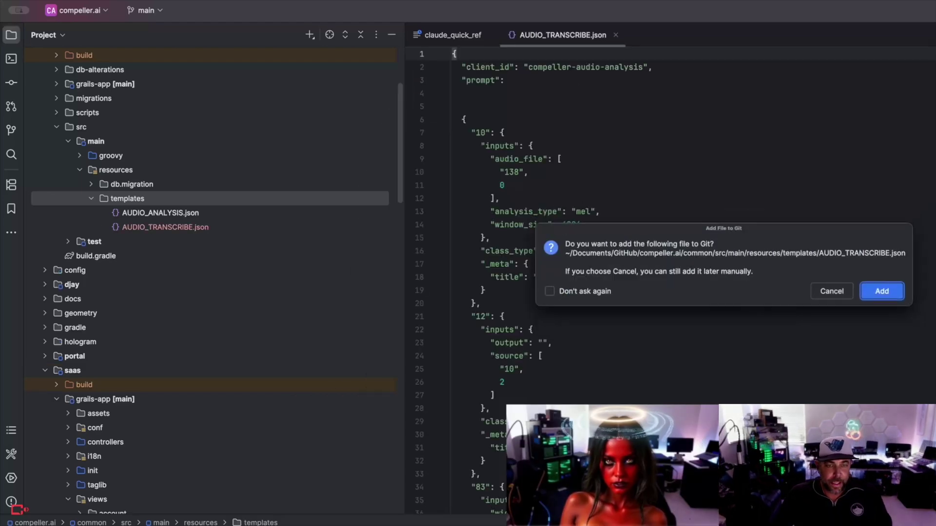
pyautogui.press('Return')
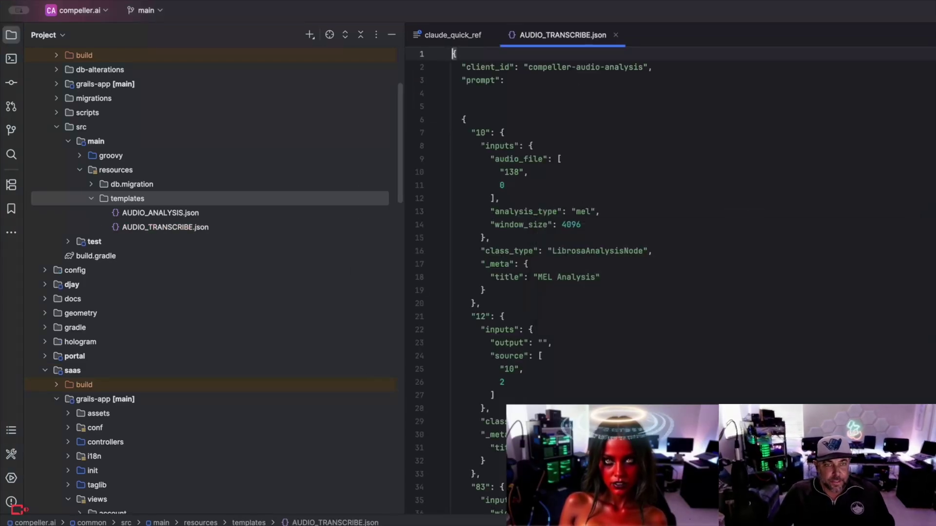
# Replace AUDIO_TRANSCRIBE.json's contents with a short stub holding client_id and an empty prompt.
pyautogui.click(560, 160)
pyautogui.press('super+a')
pyautogui.click(552, 112)
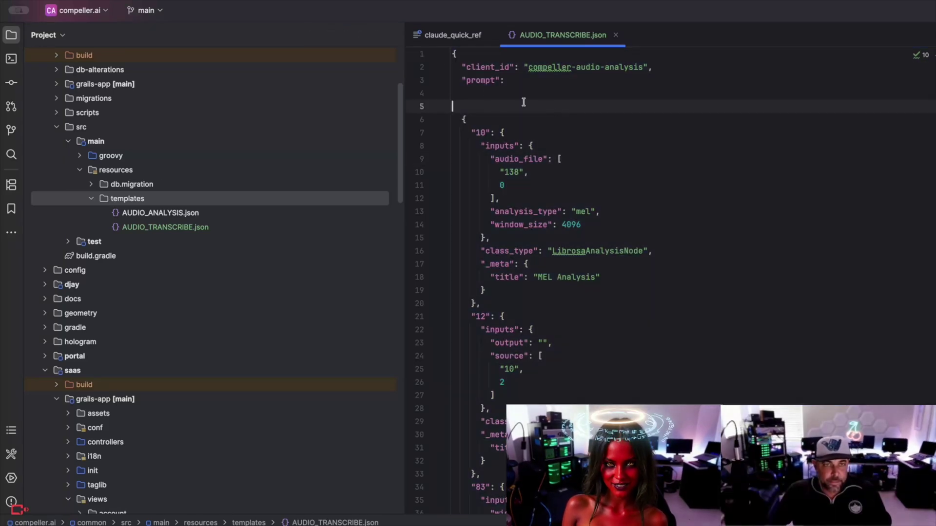
pyautogui.scroll(-1, 485, 101)
pyautogui.scroll(-5, 485, 102)
pyautogui.scroll(-10, 486, 105)
pyautogui.scroll(-10, 486, 106)
pyautogui.scroll(-8, 486, 107)
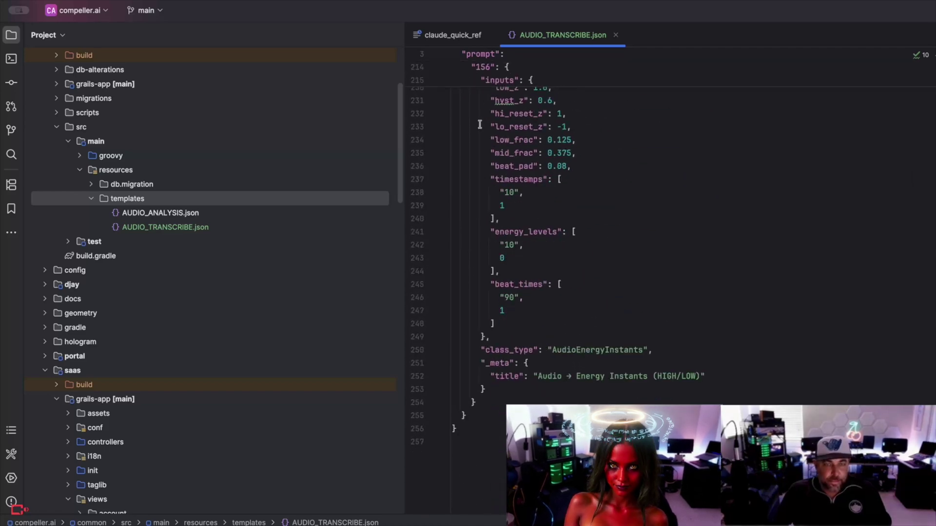
pyautogui.hotkey('ctrl', 'a')
pyautogui.hotkey('ctrl', 'v')
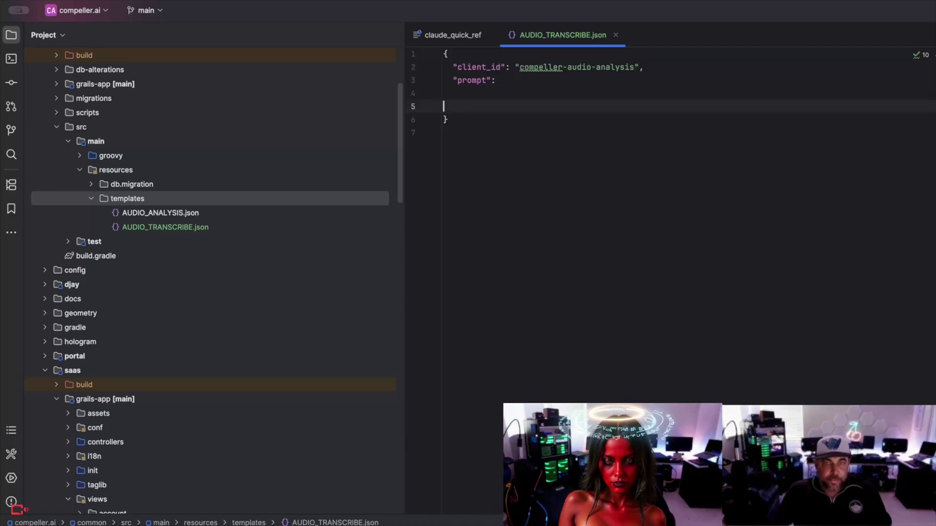
pyautogui.hotkey('ctrl', 'z')
pyautogui.hotkey('ctrl', 'z')
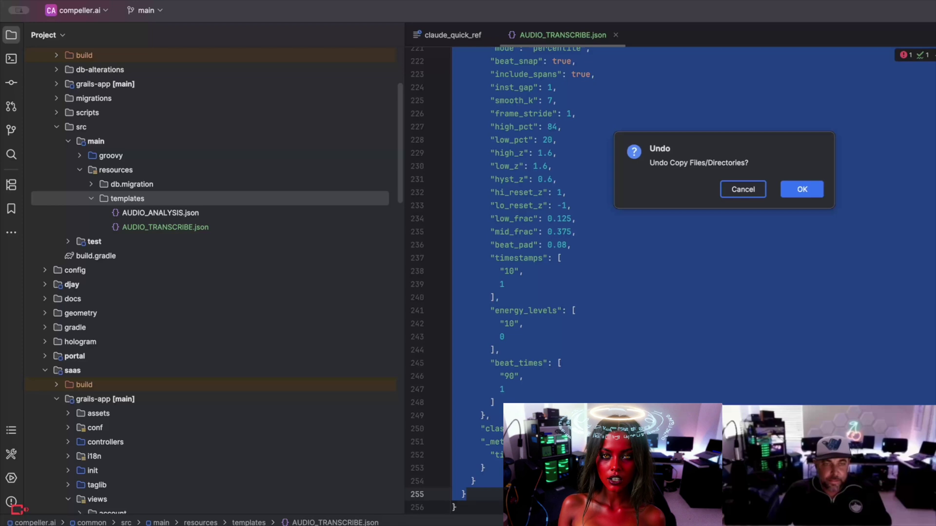
pyautogui.press('Escape')
pyautogui.hotkey('shift', 'Up')
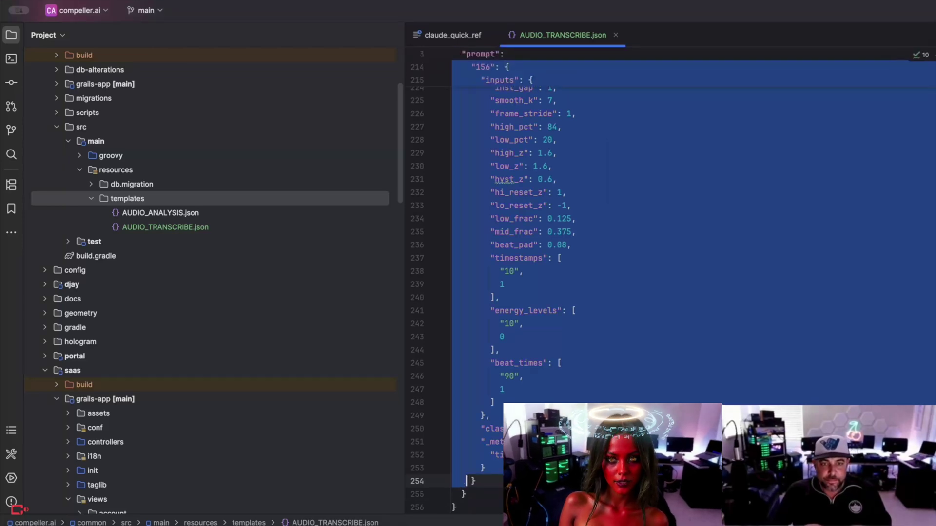
pyautogui.hotkey('ctrl', 'v')
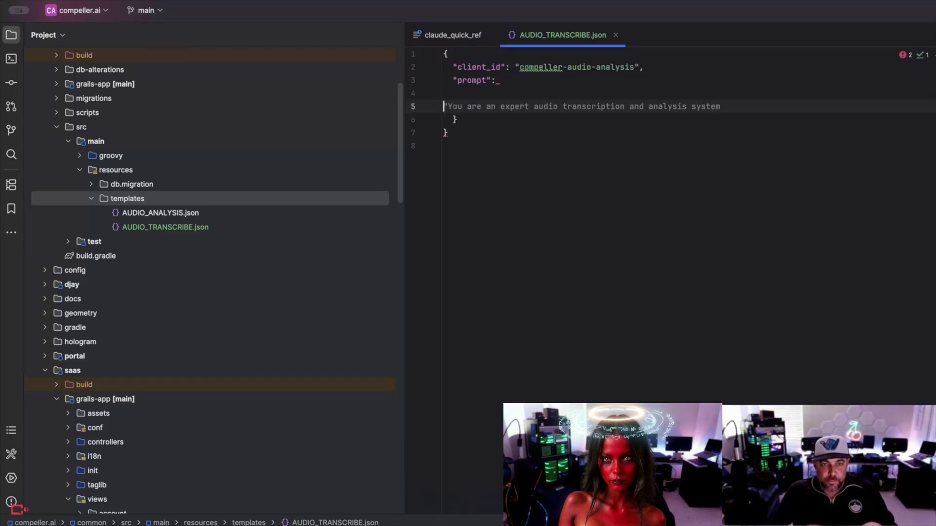
pyautogui.press('Up')
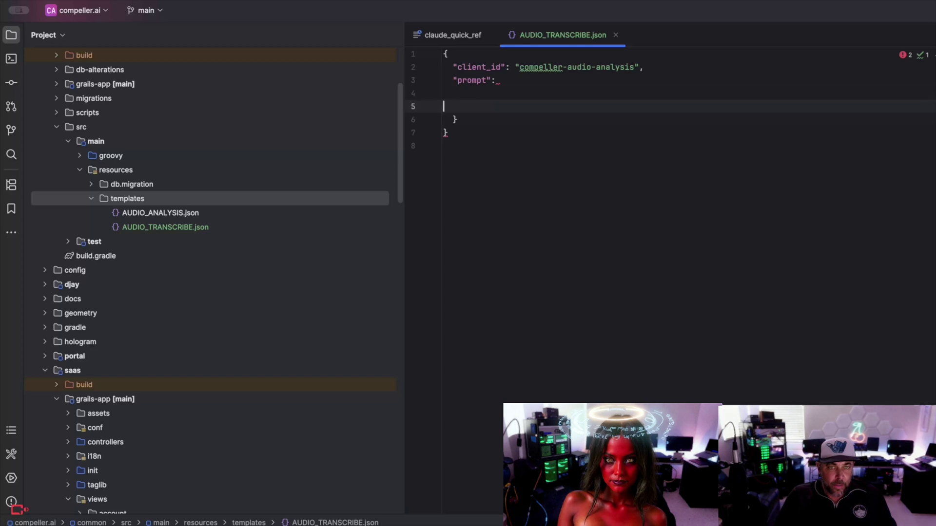
pyautogui.write('{')
pyautogui.press('Down')
pyautogui.press('Down')
pyautogui.press('Up')
pyautogui.press('Up')
pyautogui.press('Down')
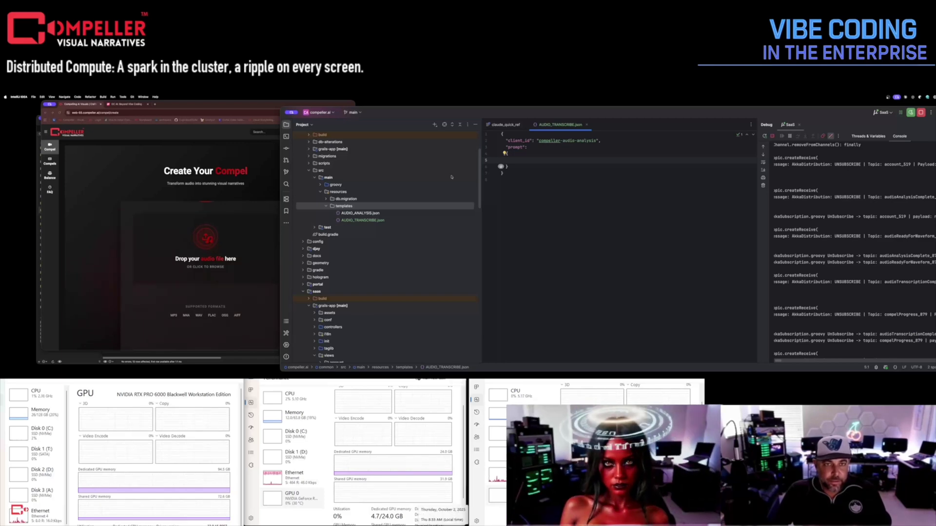
pyautogui.hscroll(2, 548, 264)
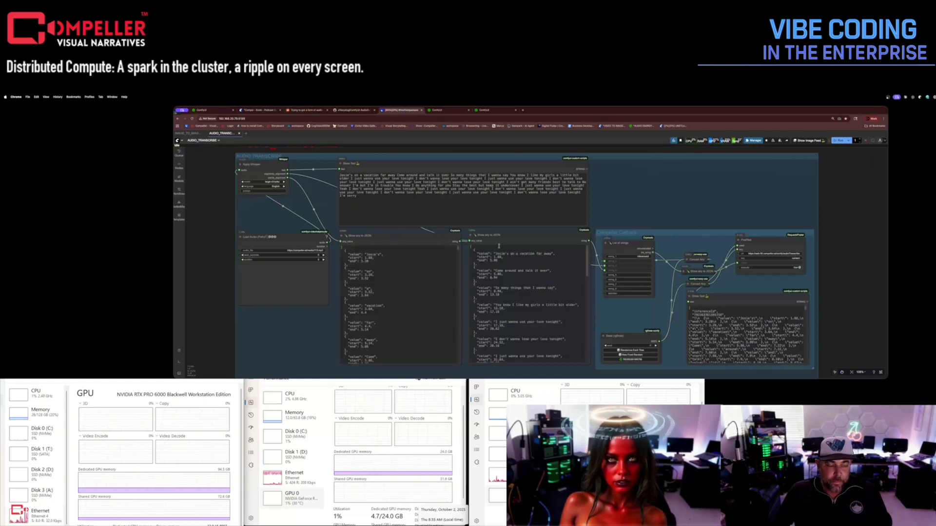
pyautogui.scroll(-3, 499, 268)
pyautogui.scroll(-4, 500, 267)
pyautogui.scroll(-4, 500, 267)
pyautogui.scroll(-4, 499, 265)
pyautogui.scroll(15, 499, 264)
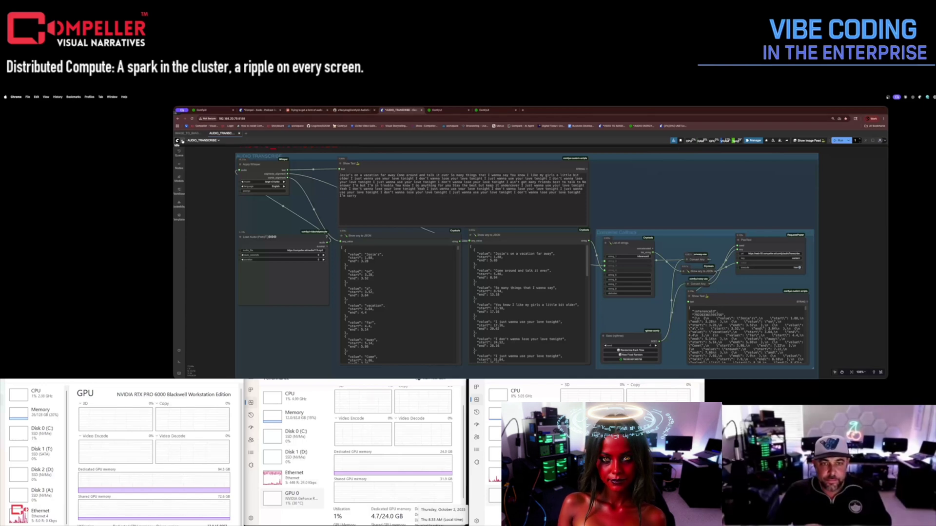
# Export the ComfyUI AUDIO_TRANSCRIBE workflow in API format as a JSON download.
pyautogui.click(182, 142)
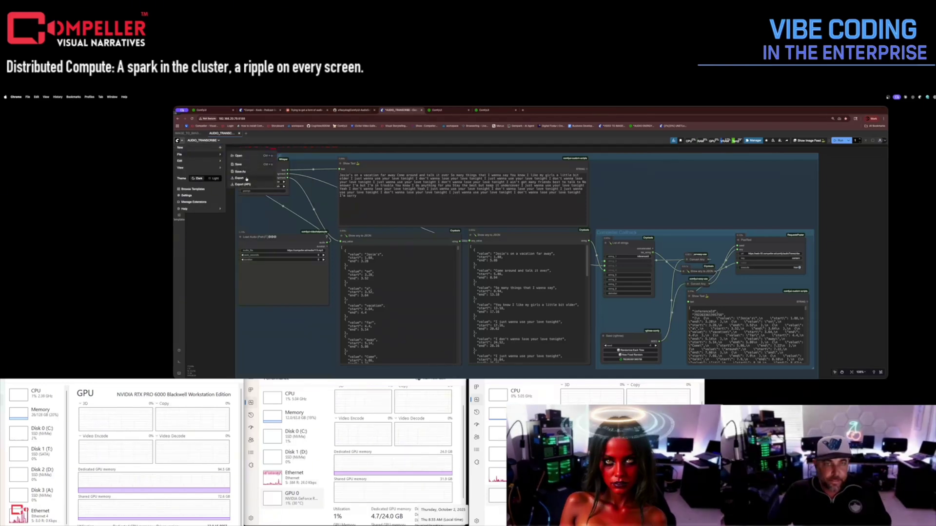
pyautogui.click(246, 186)
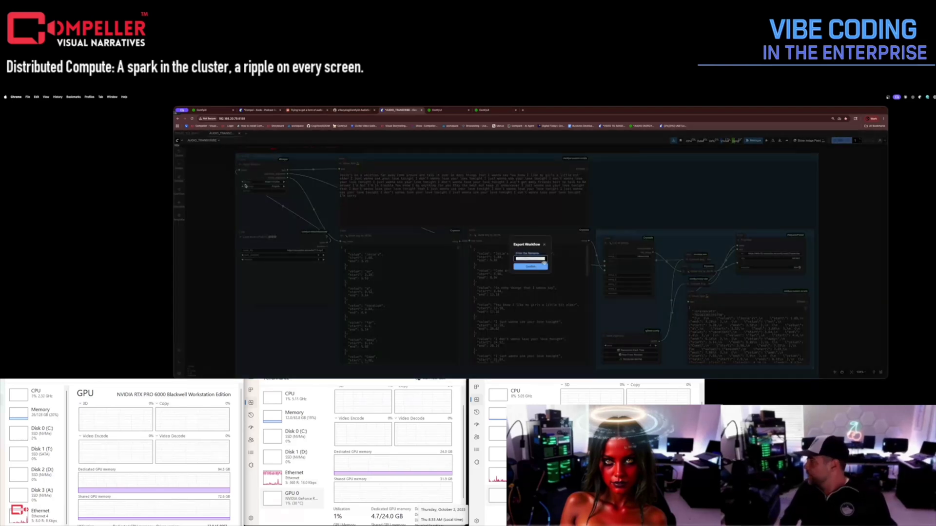
pyautogui.press('Return')
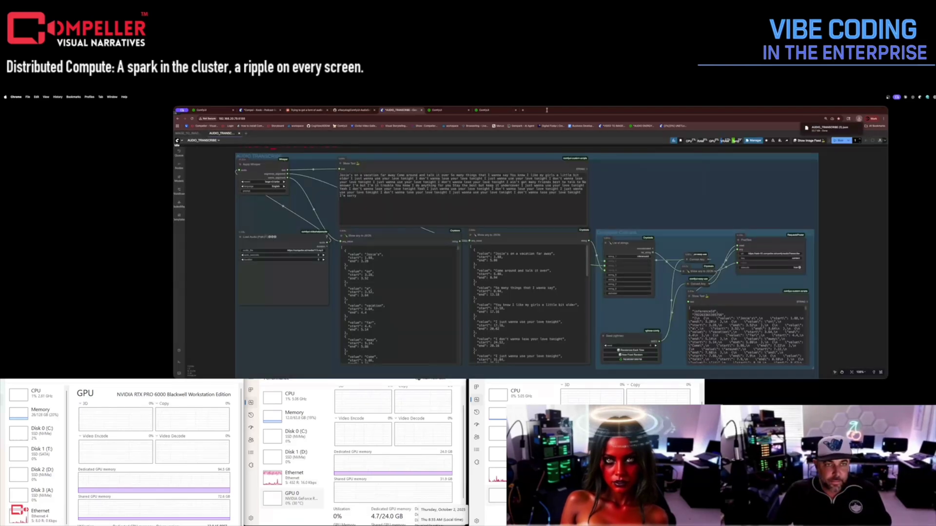
# Open the downloaded AUDIO_TRANSCRIBE (1).json in Windsurf and enlarge the editor.
pyautogui.click(846, 126)
pyautogui.moveTo(586, 132)
pyautogui.rightClick(575, 125)
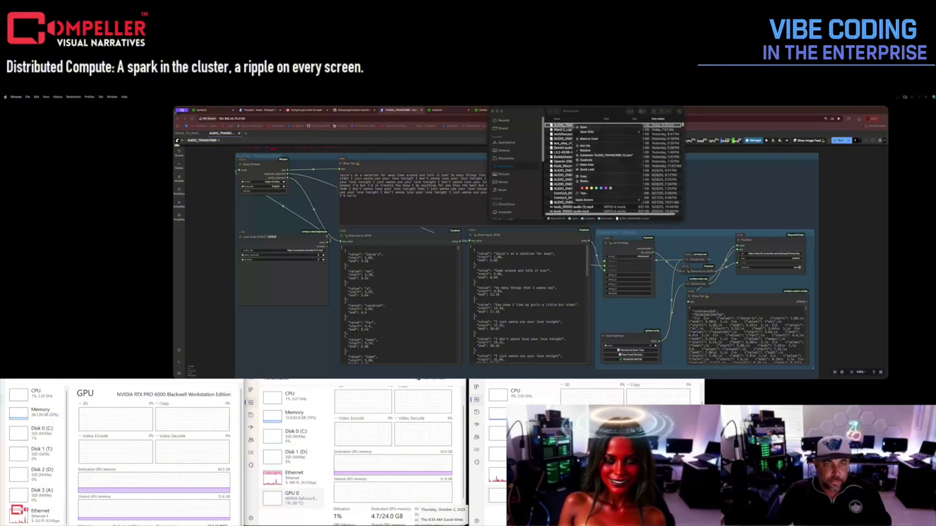
pyautogui.click(664, 132)
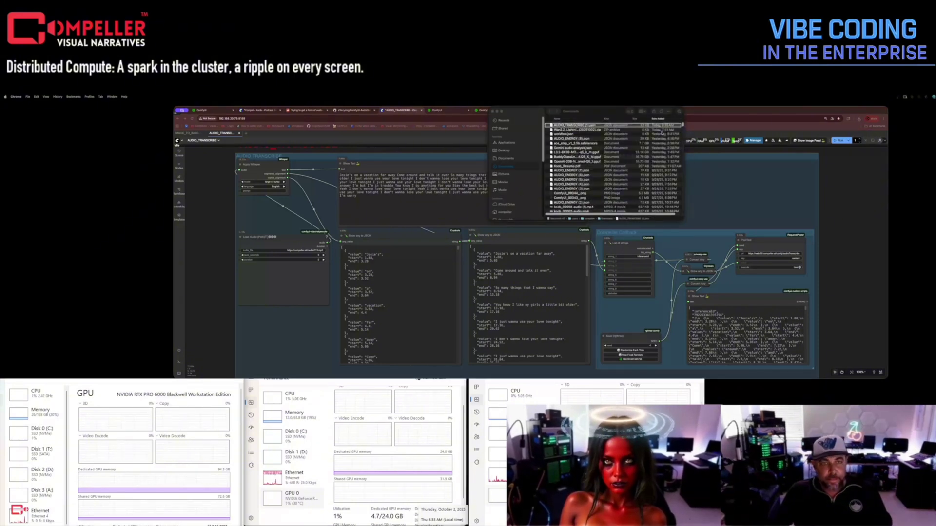
pyautogui.hotkey('ctrl', 'a')
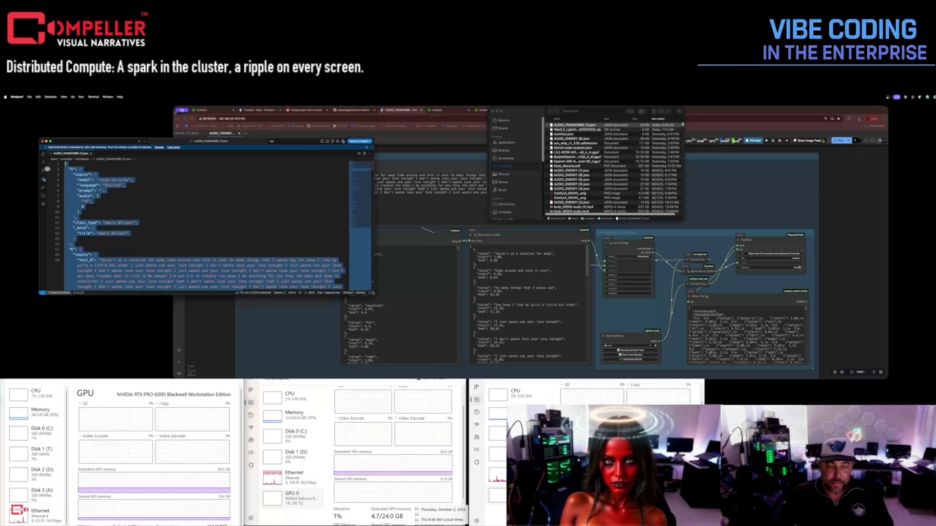
pyautogui.moveTo(372, 294); pyautogui.dragTo(539, 358)
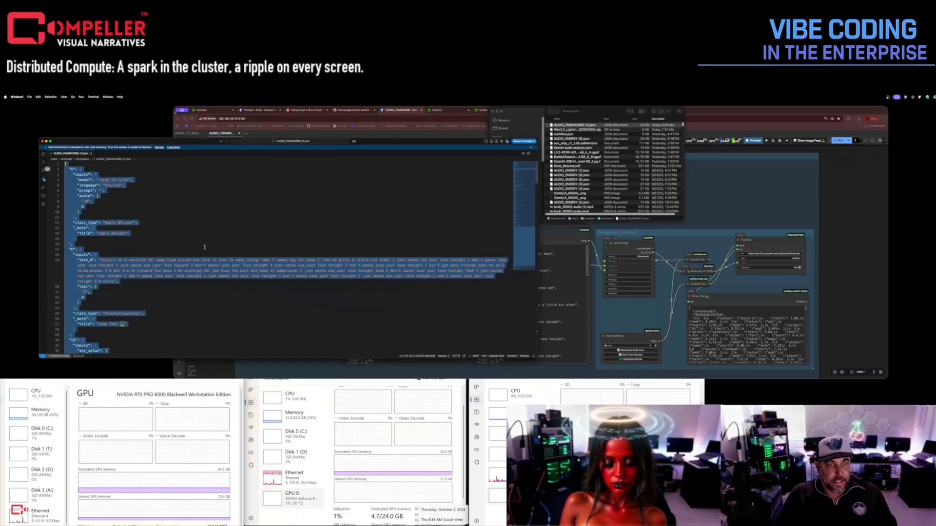
pyautogui.click(108, 261)
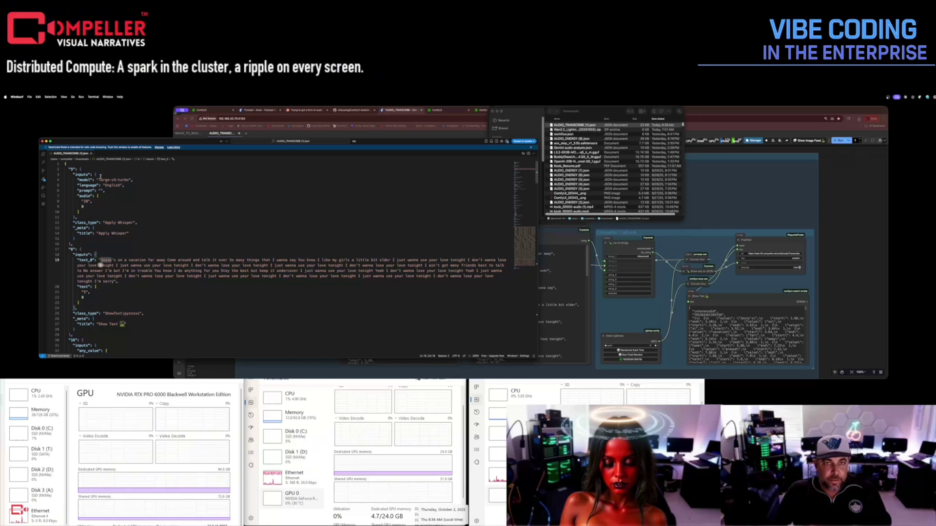
pyautogui.scroll(-1, 107, 233)
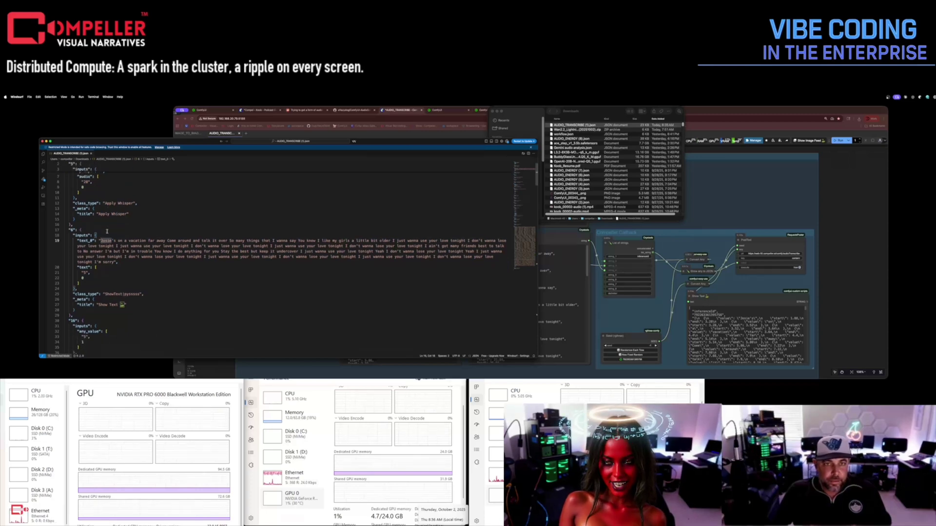
# Empty the text_0 lyrics, set audio_file to ${AudioFile}, and select node 29's url.
pyautogui.keyDown('shift'); pyautogui.click(115, 262); pyautogui.keyUp('shift')
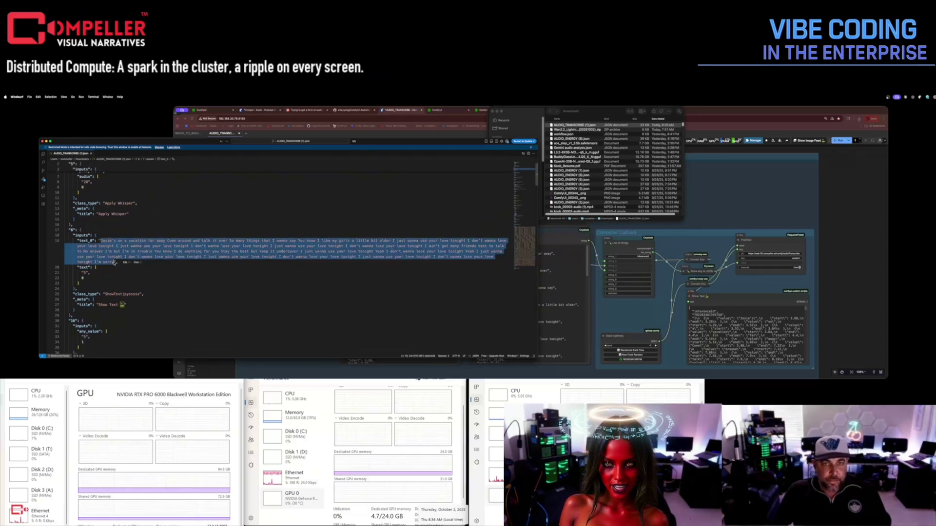
pyautogui.press('BackSpace')
pyautogui.scroll(-2, 100, 246)
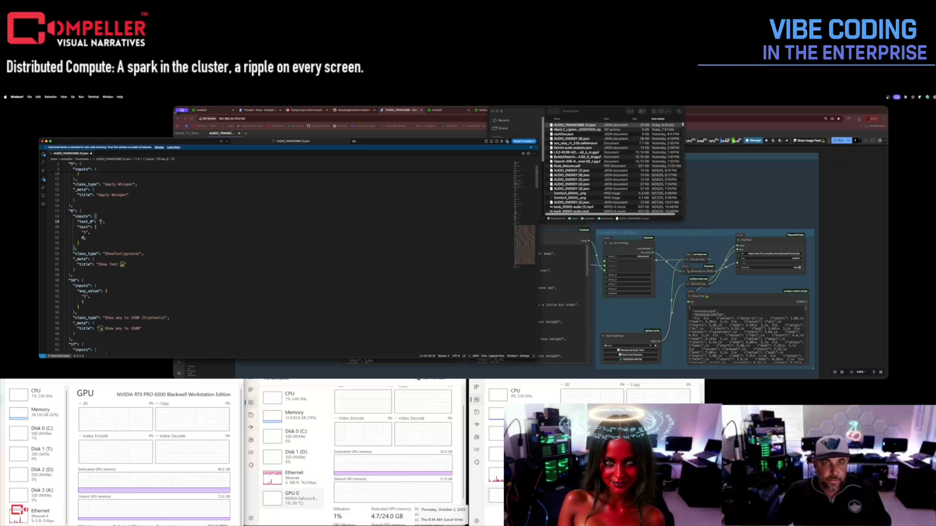
pyautogui.scroll(-2, 96, 244)
pyautogui.scroll(-2, 89, 242)
pyautogui.scroll(-2, 84, 238)
pyautogui.scroll(2, 83, 237)
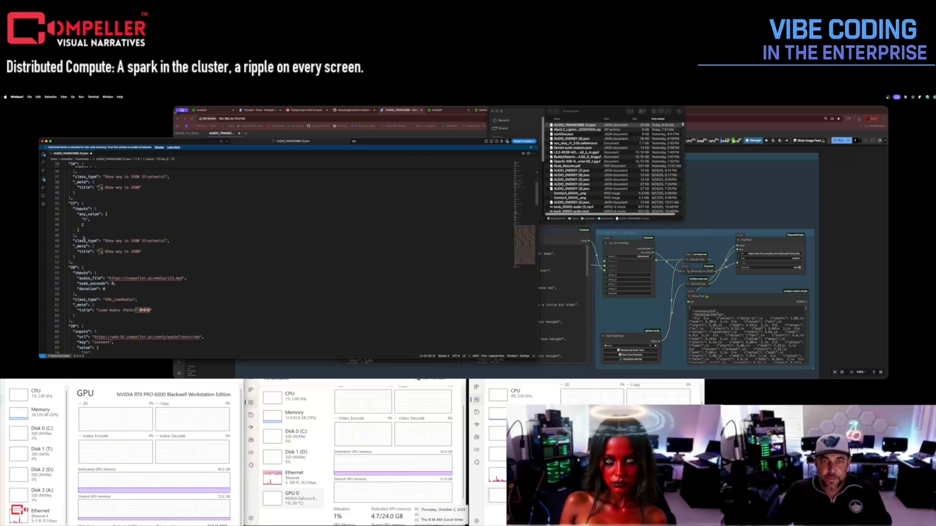
pyautogui.scroll(2, 83, 238)
pyautogui.scroll(3, 82, 238)
pyautogui.scroll(2, 84, 237)
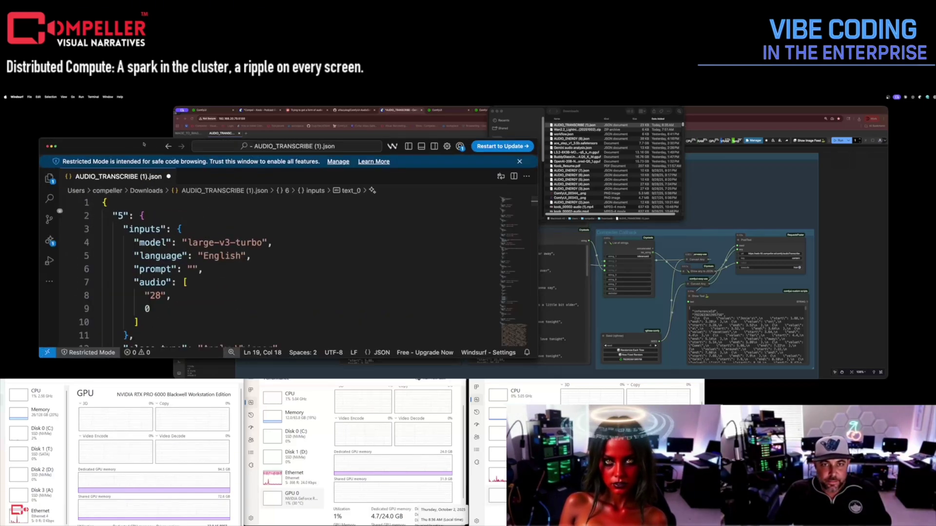
pyautogui.scroll(-3, 206, 218)
pyautogui.scroll(-3, 207, 217)
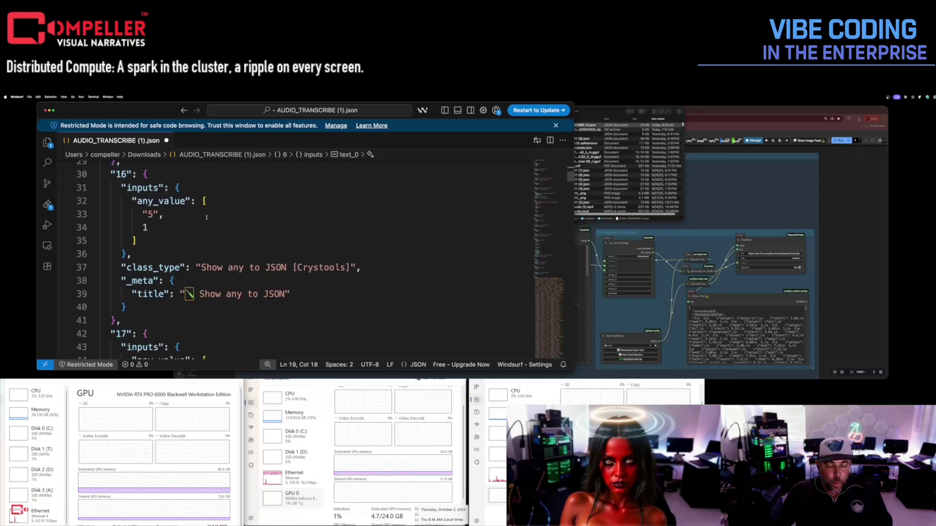
pyautogui.scroll(-5, 206, 218)
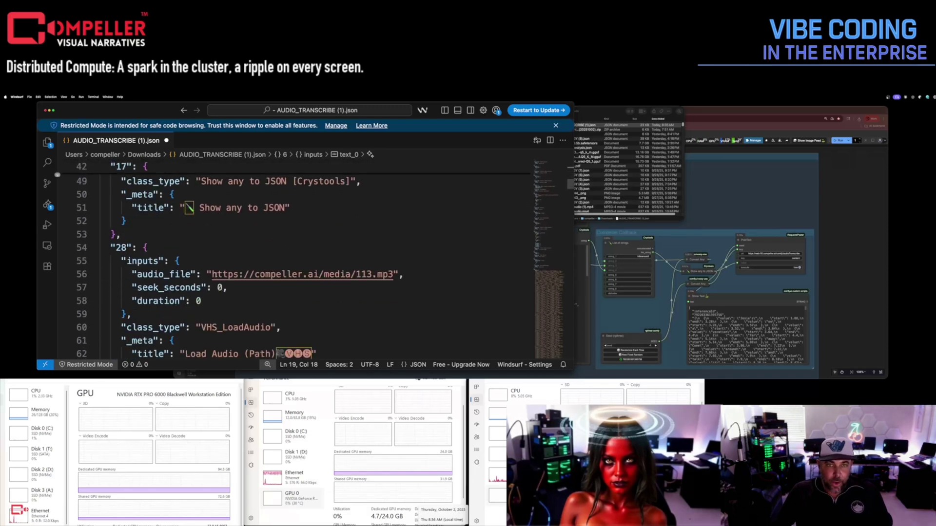
pyautogui.moveTo(213, 274); pyautogui.dragTo(397, 274)
pyautogui.write('${A')
pyautogui.press('Tab')
pyautogui.press('Escape')
pyautogui.scroll(-3, 220, 295)
pyautogui.moveTo(436, 295); pyautogui.dragTo(219, 295)
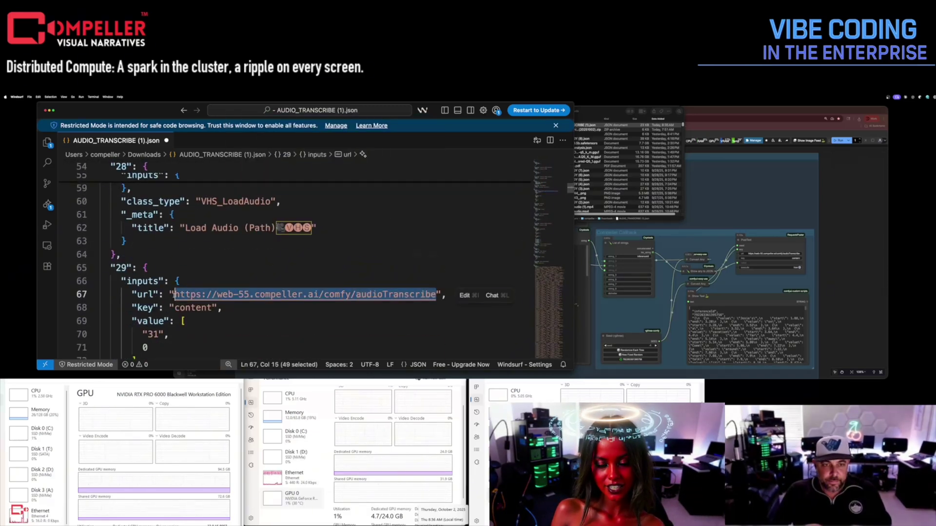
pyautogui.write('${audioTranscribeUrl}')
pyautogui.scroll(-5, 174, 331)
# Set client_id to compeller-audio-transcribe and paste the analysis endpoint code into AudioTranscribeEndpoint.groovy.
pyautogui.hotkey('ctrl', 'Right')
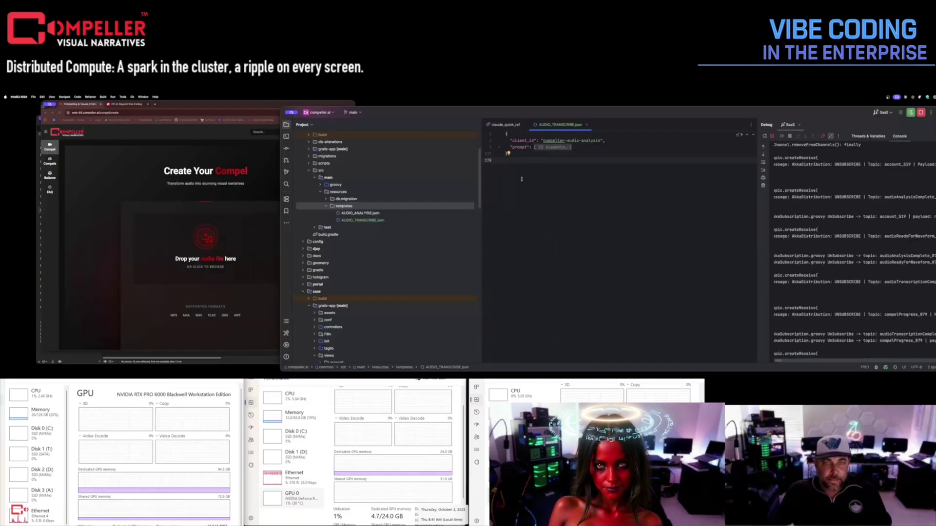
pyautogui.doubleClick(593, 140)
pyautogui.write('transcribe')
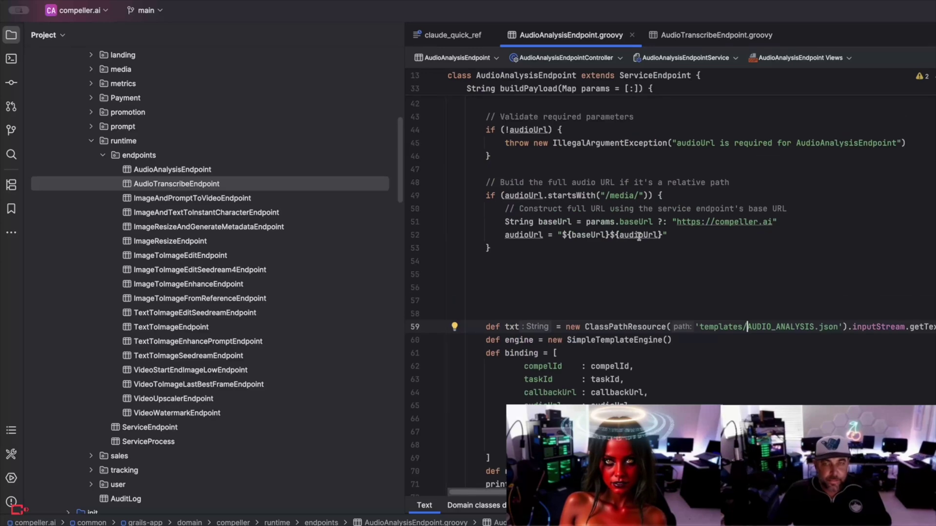
pyautogui.scroll(2, 638, 235)
pyautogui.scroll(-7, 638, 236)
pyautogui.scroll(14, 638, 236)
pyautogui.scroll(5, 638, 237)
pyautogui.scroll(-15, 639, 236)
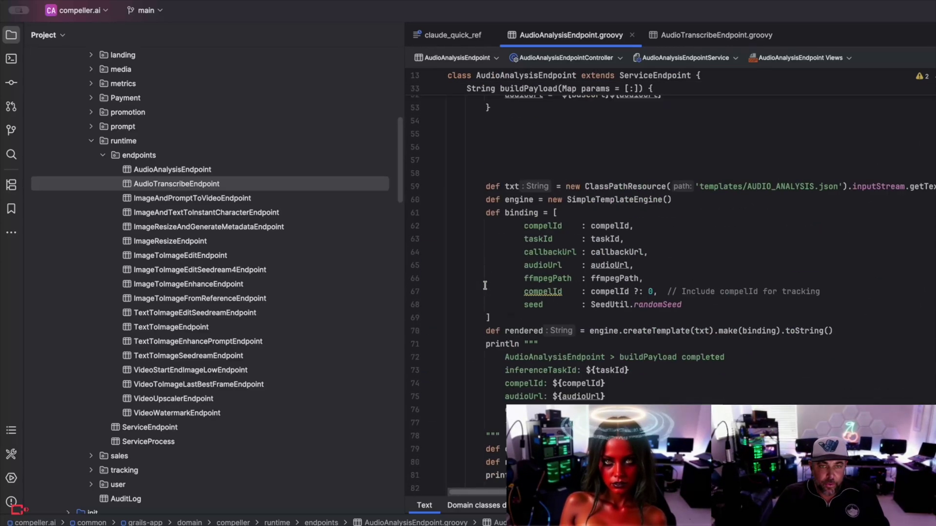
pyautogui.hotkey('ctrl', 'Tab')
pyautogui.hotkey('ctrl', 'a')
pyautogui.hotkey('ctrl', 'v')
pyautogui.scroll(5, 670, 278)
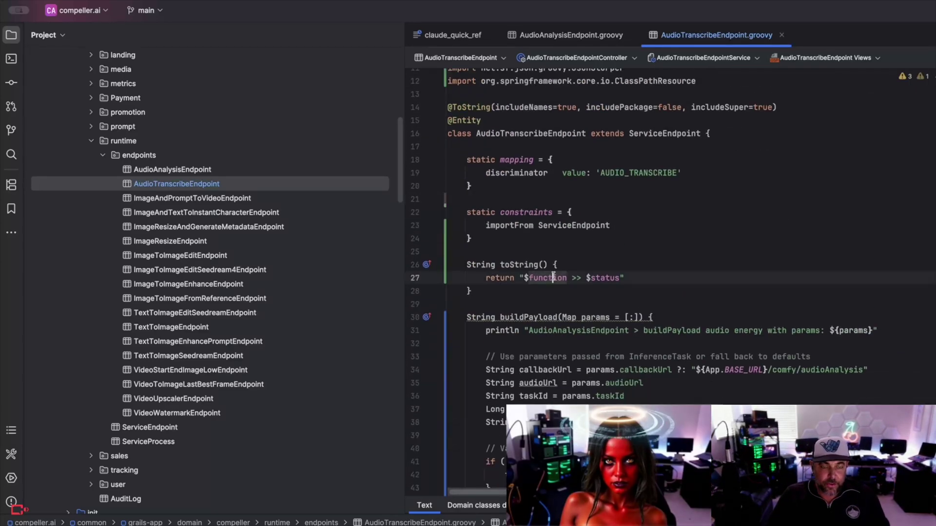
pyautogui.scroll(-2, 670, 278)
# Rename Analysis to Transcribe in the log and callback URL, and delete the ffmpegPath binding.
pyautogui.moveTo(581, 316); pyautogui.dragTo(601, 316)
pyautogui.write('Transcribe')
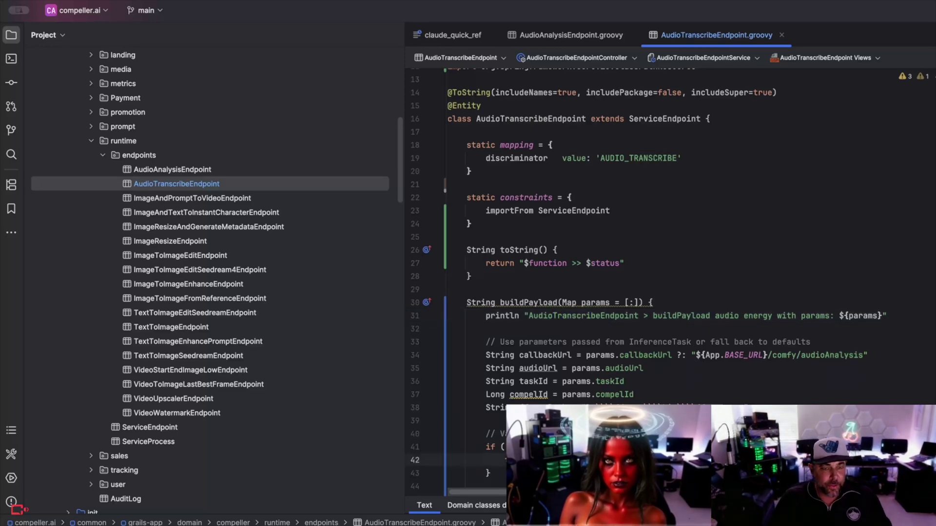
pyautogui.doubleClick(810, 355)
pyautogui.write('Transcribe')
pyautogui.click(644, 368)
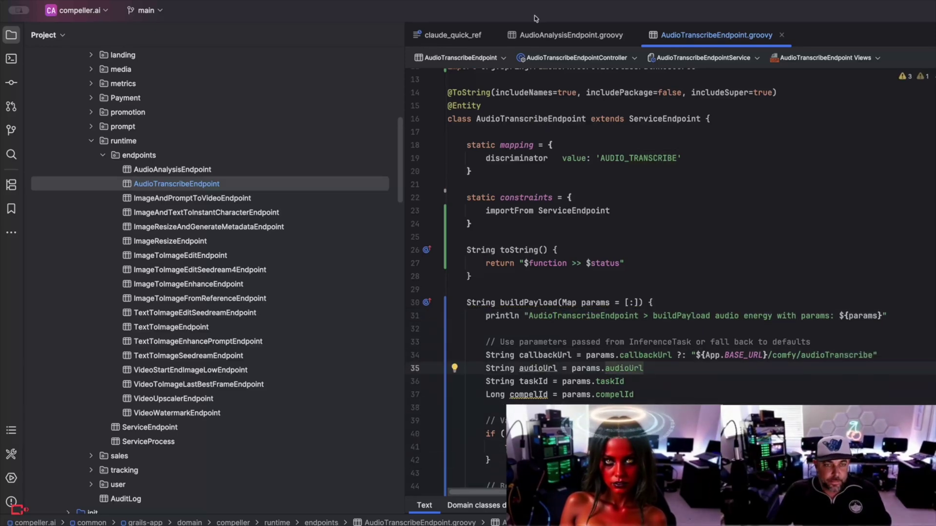
pyautogui.scroll(10, 212, 293)
pyautogui.click(166, 250)
pyautogui.scroll(-5, 496, 330)
pyautogui.scroll(-3, 600, 397)
pyautogui.scroll(-5, 777, 165)
pyautogui.scroll(-1, 768, 203)
pyautogui.moveTo(523, 243); pyautogui.dragTo(643, 243)
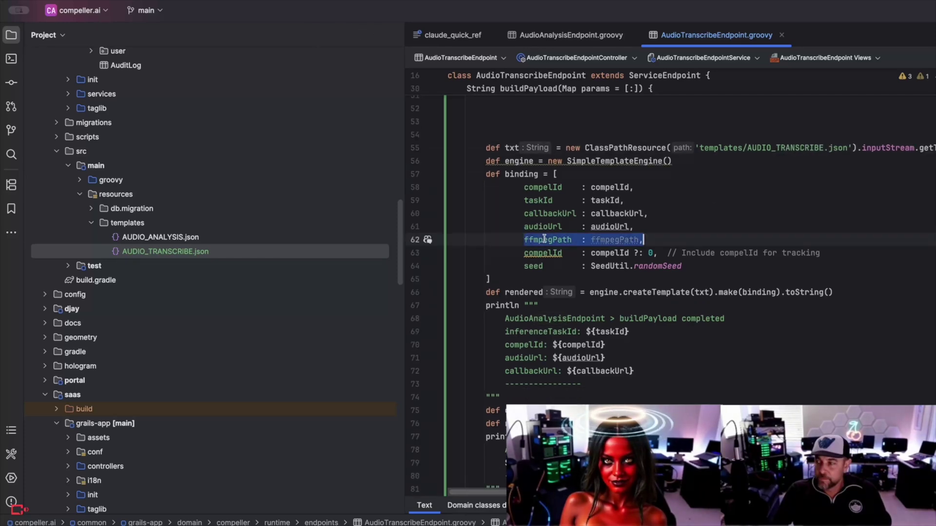
pyautogui.press('BackSpace')
pyautogui.scroll(-5, 643, 243)
pyautogui.moveTo(532, 225); pyautogui.dragTo(573, 226)
pyautogui.write('Transcribe')
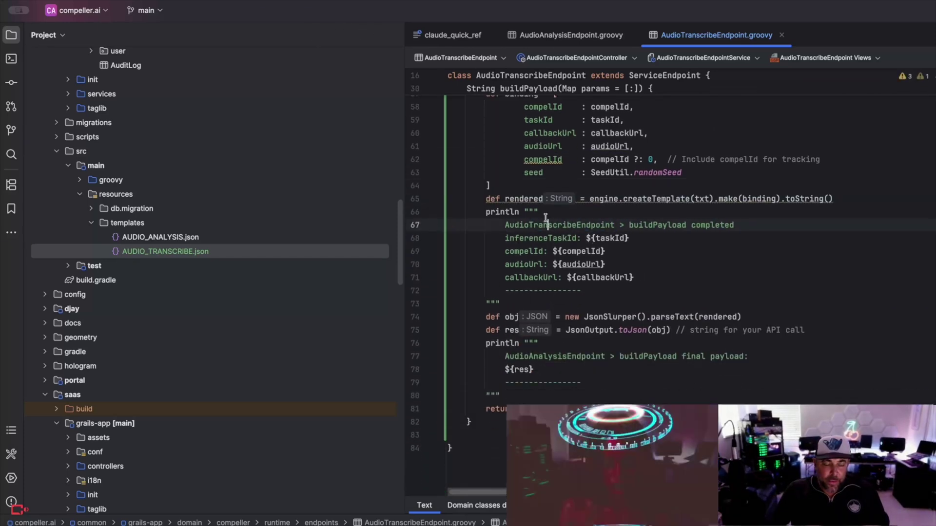
pyautogui.doubleClick(572, 225)
pyautogui.scroll(5, 572, 226)
pyautogui.scroll(5, 574, 234)
pyautogui.hotkey('ctrl', 'f')
pyautogui.write('a')
pyautogui.press('BackSpace')
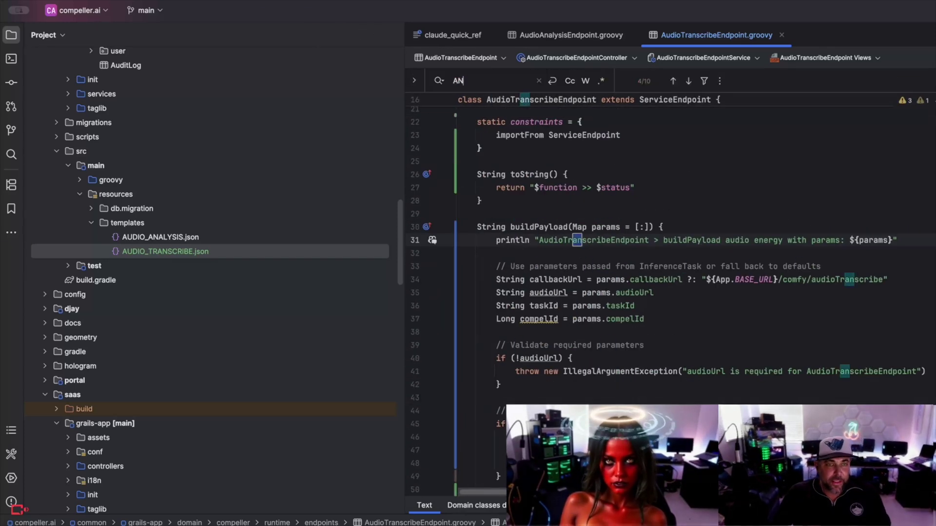
pyautogui.scroll(-5, 575, 240)
pyautogui.scroll(15, 574, 239)
# Inspect the ServiceEndpoint parent class and the ServiceEndpointFunction definition.
pyautogui.click(329, 34)
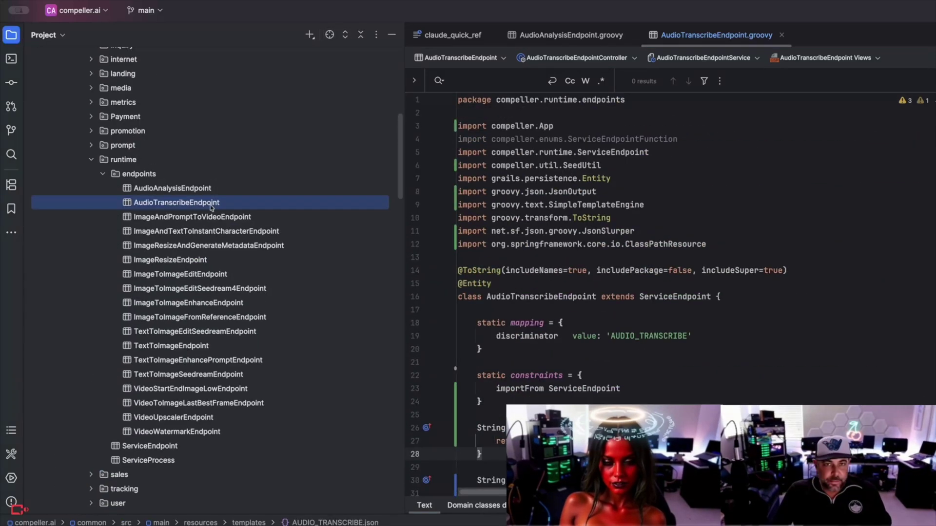
pyautogui.scroll(4, 150, 177)
pyautogui.scroll(-8, 150, 176)
pyautogui.scroll(5, 149, 176)
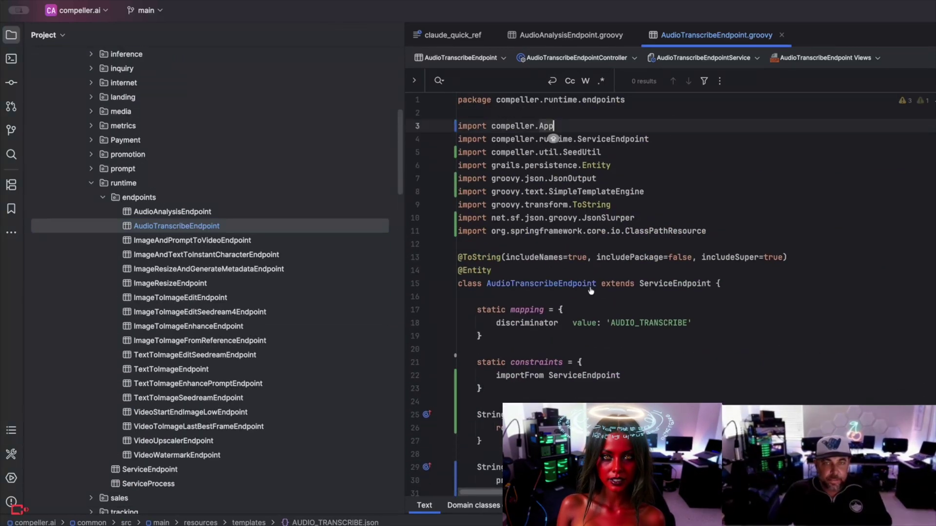
pyautogui.keyDown('ctrl'); pyautogui.click(607, 152); pyautogui.keyUp('ctrl')
pyautogui.keyDown('ctrl'); pyautogui.click(576, 196); pyautogui.keyUp('ctrl')
pyautogui.hotkey('ctrl', 'alt', 'Left')
pyautogui.hotkey('ctrl', 'alt', 'Left')
pyautogui.scroll(-4, 572, 196)
pyautogui.hotkey('ctrl', 'alt', 'Left')
pyautogui.hotkey('ctrl', 'n')
pyautogui.write('COMPELSTATE')
# Open CompelStateTransitionService and collapse the long method at line 309.
pyautogui.press('Down')
pyautogui.press('Down')
pyautogui.press('Down')
pyautogui.press('Return')
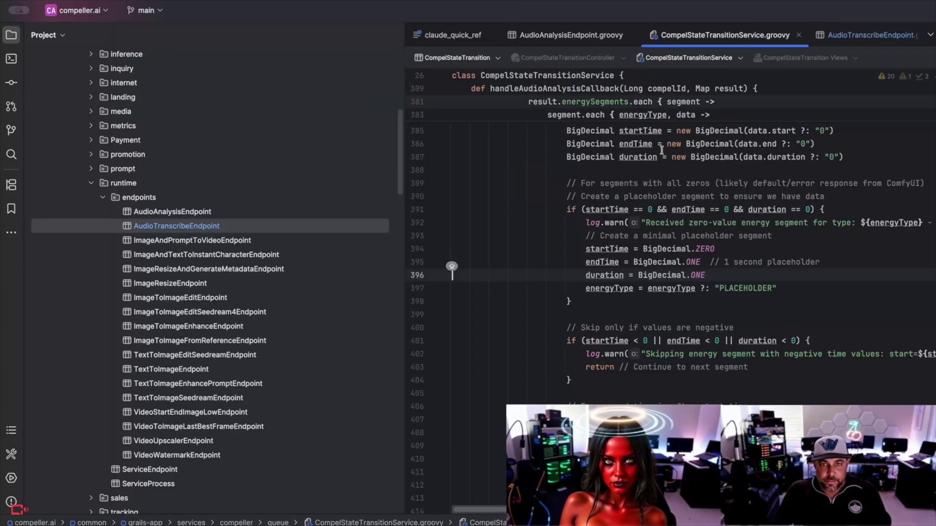
pyautogui.scroll(5, 439, 430)
pyautogui.click(439, 435)
pyautogui.scroll(-5, 439, 430)
pyautogui.scroll(-5, 440, 340)
pyautogui.scroll(-5, 440, 339)
pyautogui.scroll(15, 441, 340)
pyautogui.scroll(15, 468, 292)
pyautogui.scroll(-8, 522, 218)
pyautogui.scroll(-3, 522, 217)
pyautogui.scroll(-2, 522, 217)
# Draft a Claude Code prompt asking it to complete all the Todos.
pyautogui.hotkey('alt', 'F12')
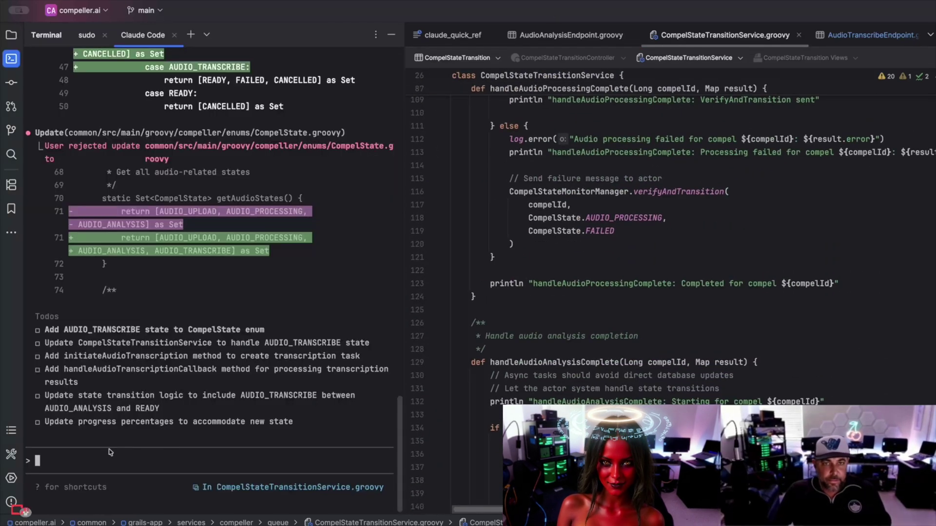
pyautogui.hotkey('ctrl', 'f')
pyautogui.write('Lets go through and complete all')
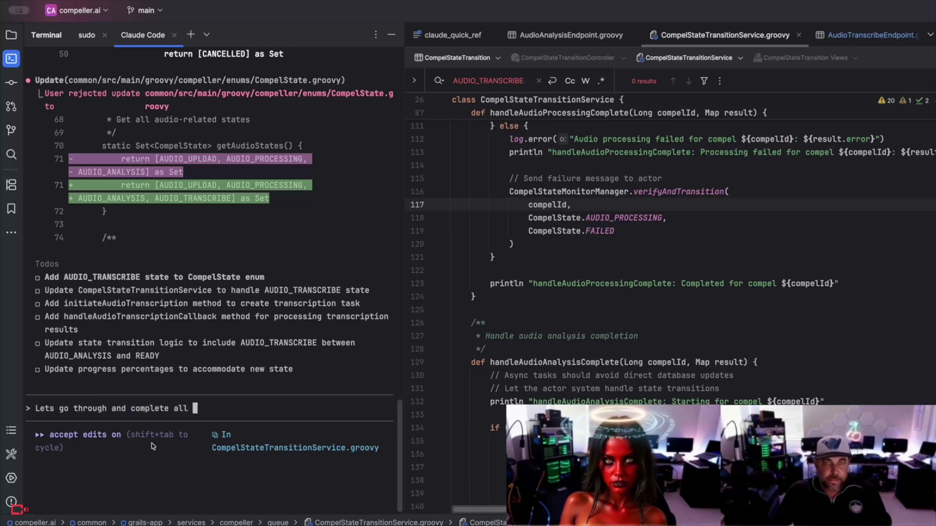
pyautogui.press('BackSpace')
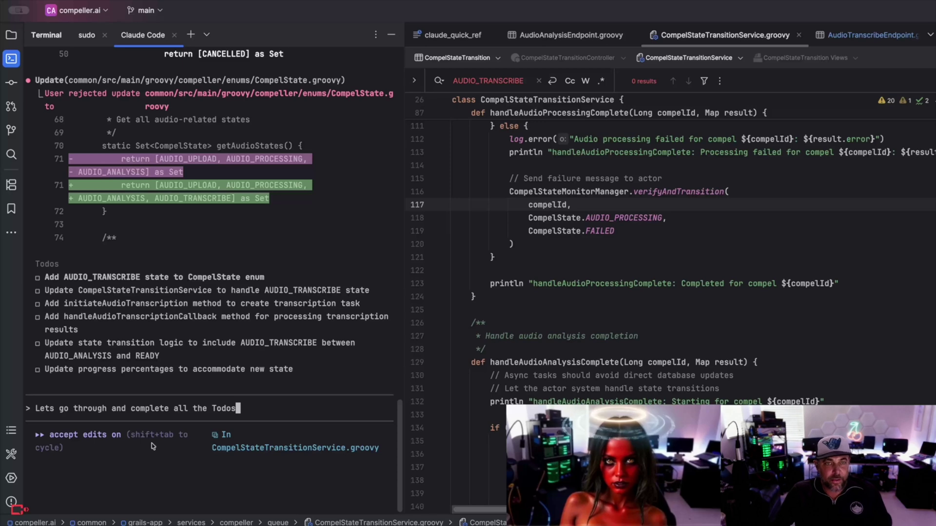
pyautogui.write('.')
pyautogui.hotkey('shift', 'Return')
pyautogui.write('i')
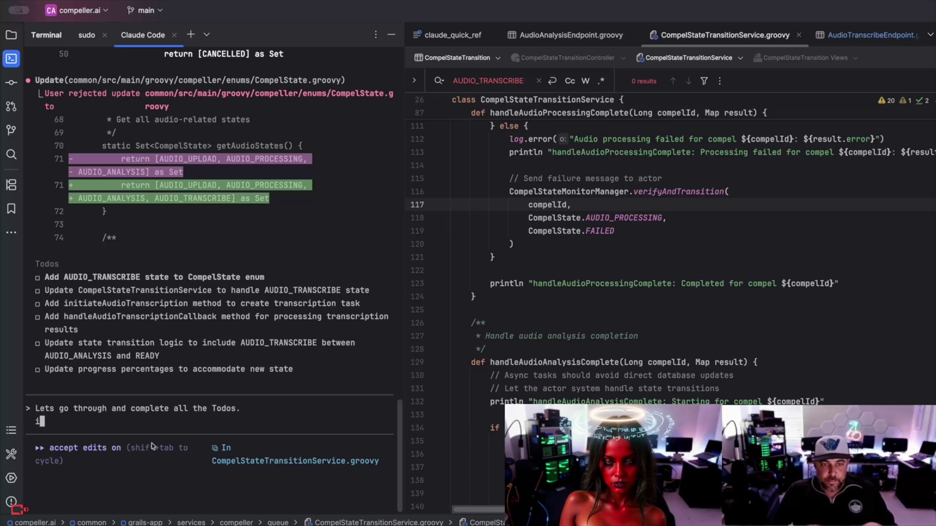
pyautogui.write('ve implem')
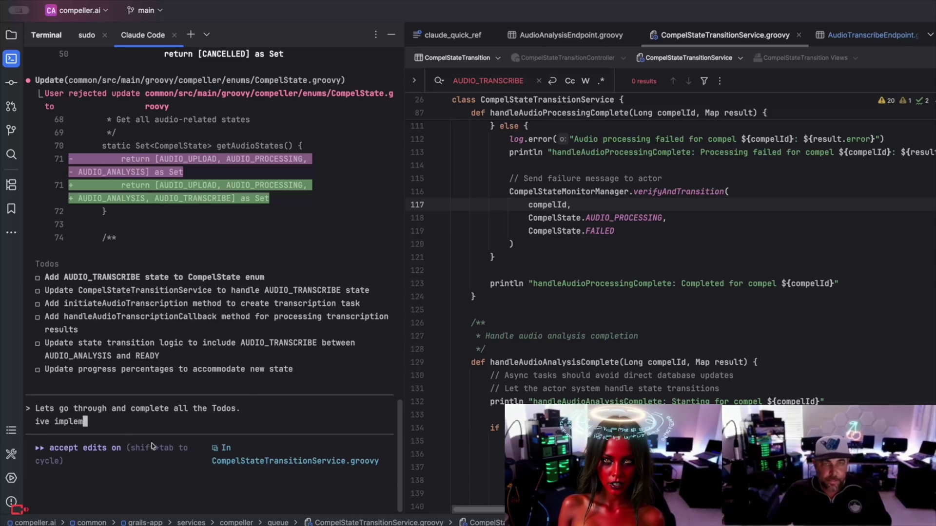
pyautogui.write('ented the e')
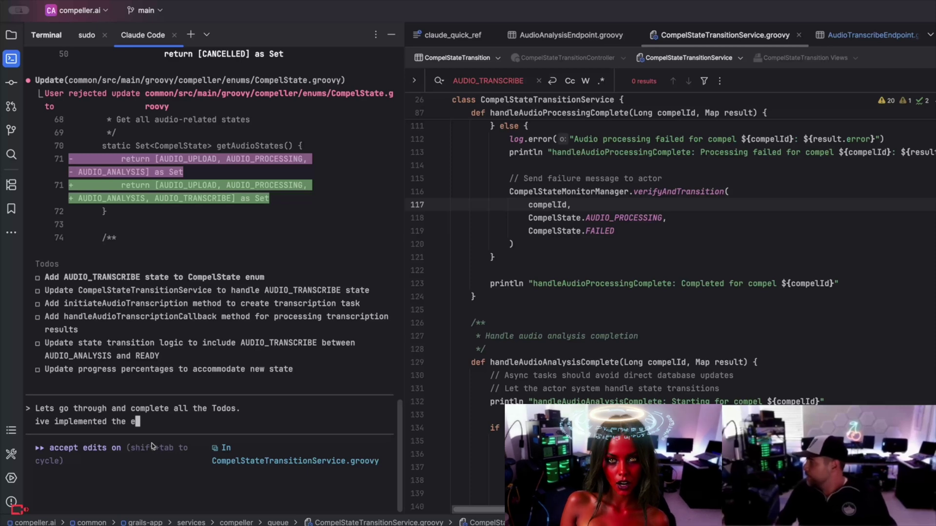
pyautogui.write('ntity')
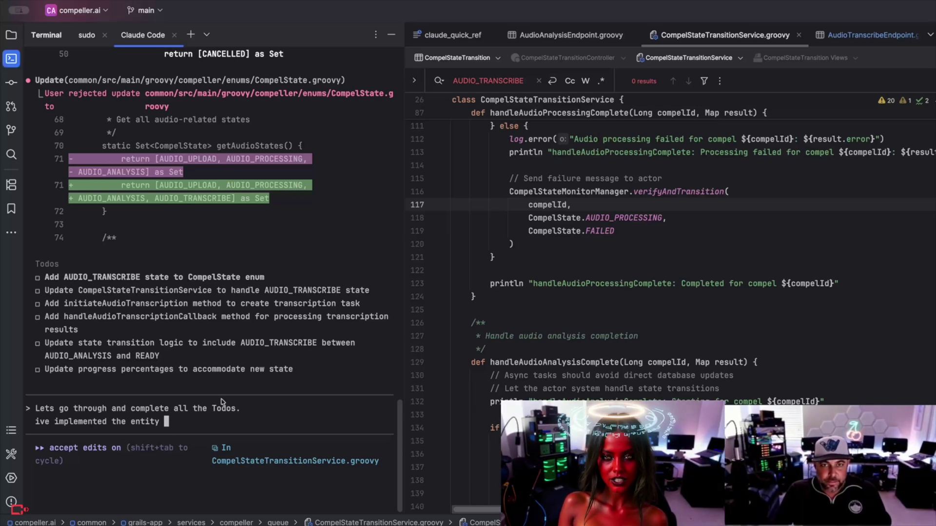
# Paste AudioTranscribeEndpoint.groovy's repository-root path into the prompt and send the finish-all-todos request.
pyautogui.click(845, 35)
pyautogui.rightClick(845, 37)
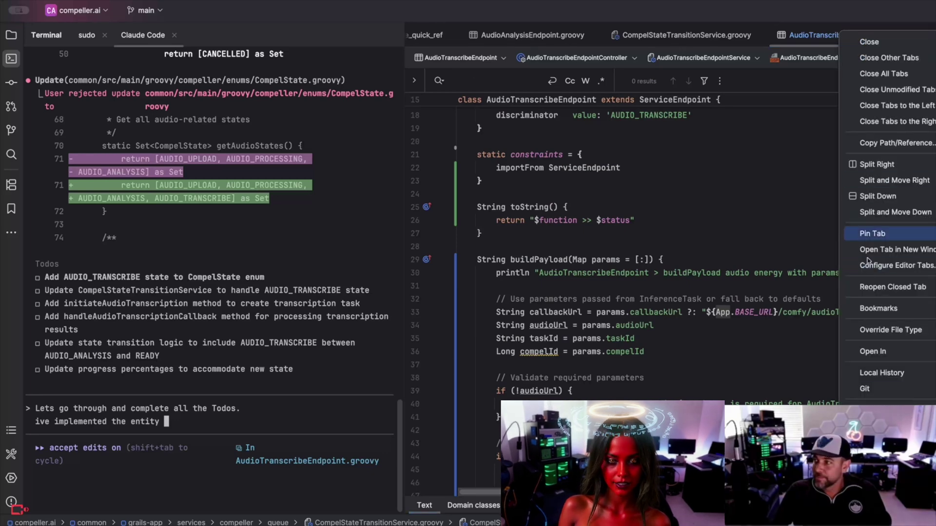
pyautogui.click(878, 180)
pyautogui.click(900, 127)
pyautogui.press('super+v')
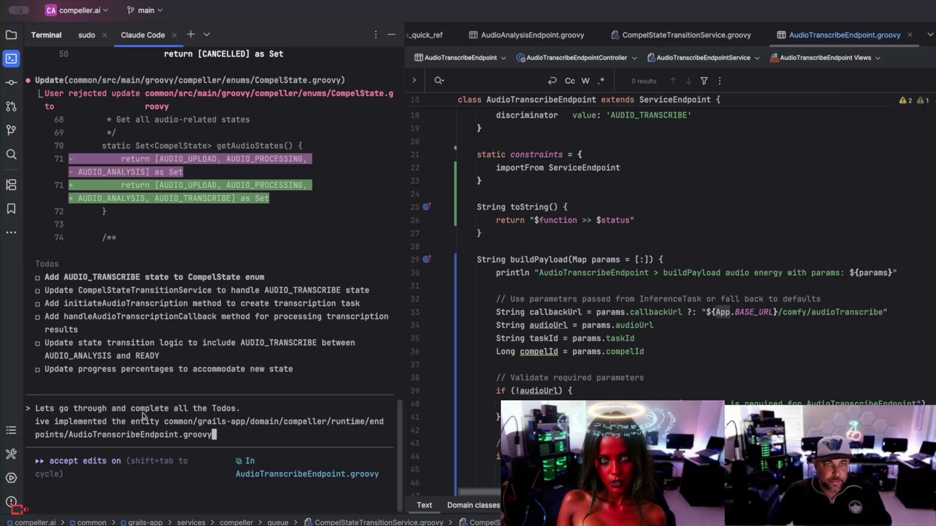
pyautogui.press('Return')
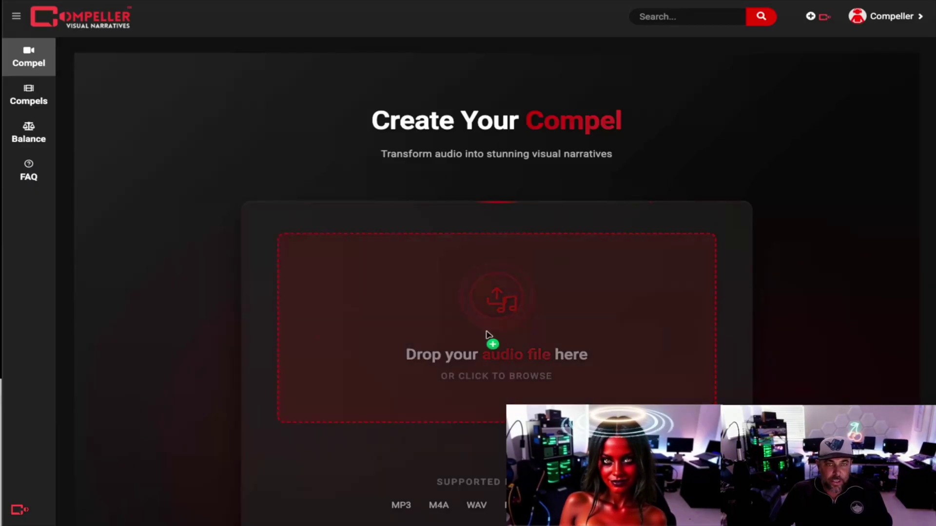
# Drop the Could Heaven (Disco) MP3 into Compeller and seek along its waveform.
pyautogui.moveTo(428, 335); pyautogui.dragTo(449, 317)
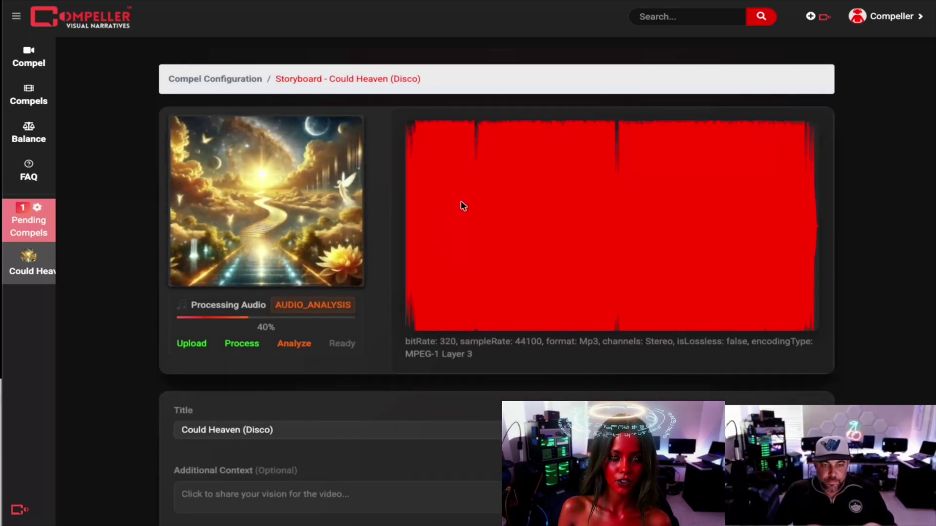
pyautogui.click(479, 216)
pyautogui.click(602, 219)
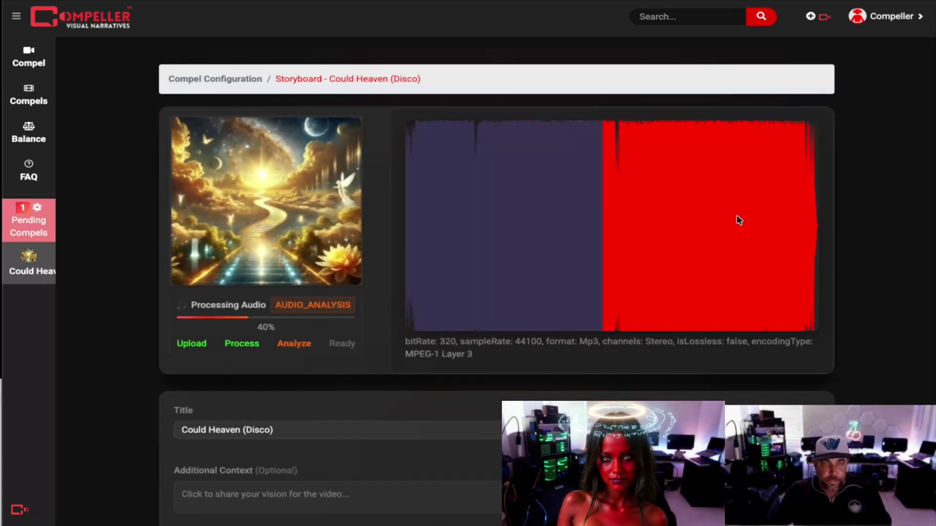
pyautogui.click(725, 224)
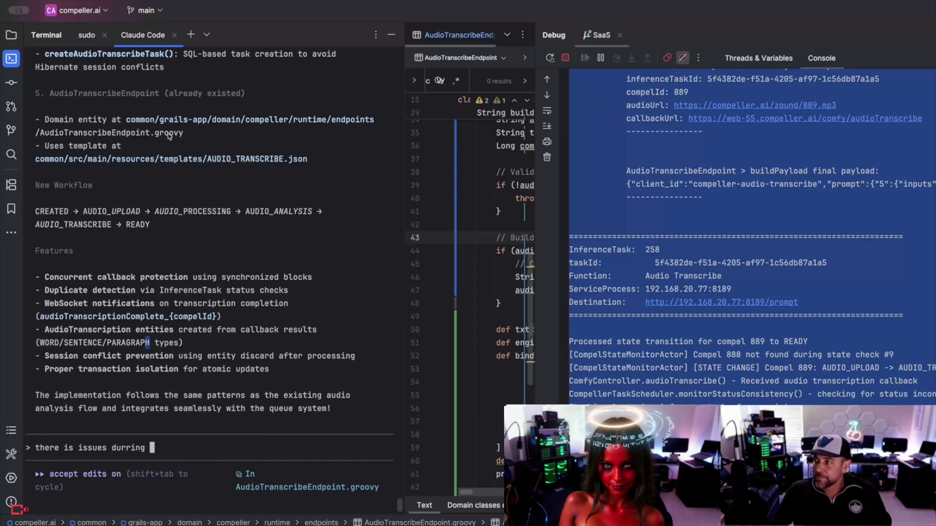
pyautogui.write('Audio')
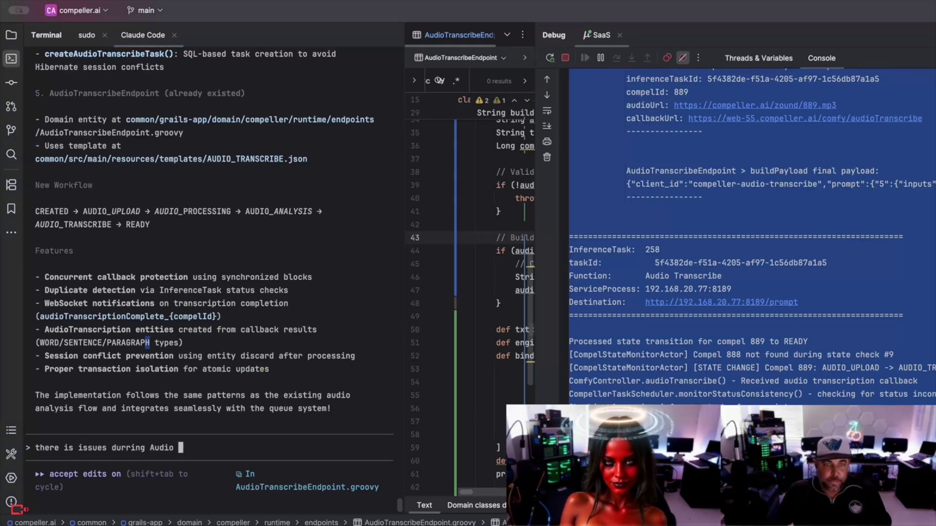
pyautogui.write('Transcribe :  here are the logs for jvm:')
# Paste the JVM logs into the transcription issue report and send it to Claude Code.
pyautogui.hotkey('ctrl', 'v')
pyautogui.write('```')
pyautogui.press('Return')
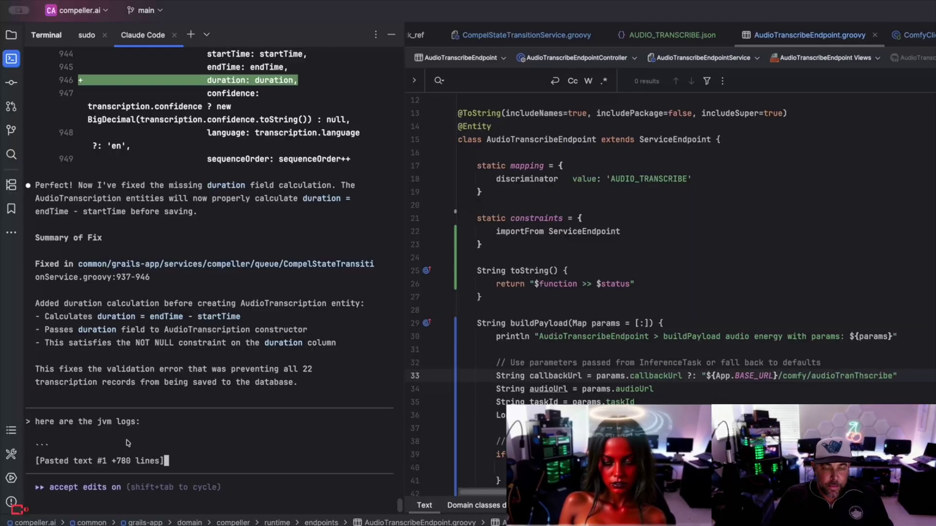
pyautogui.write('h')
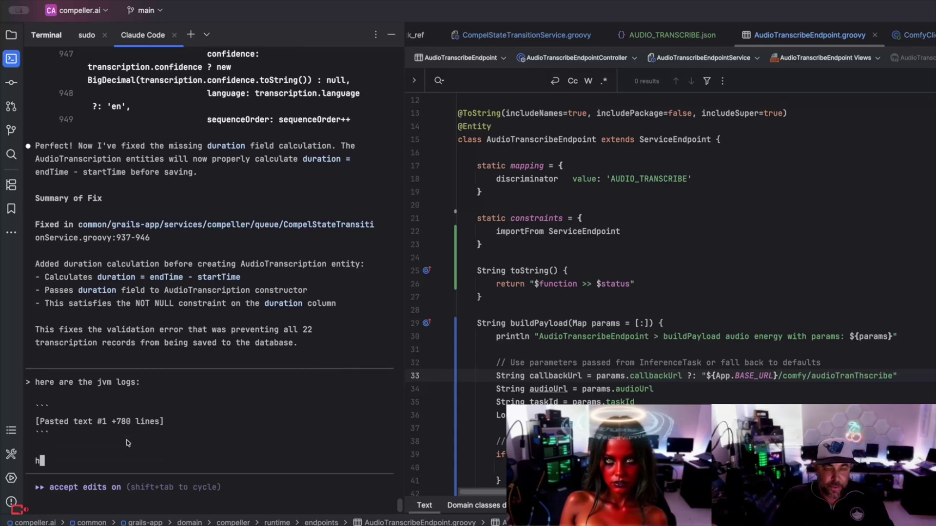
pyautogui.write('ere is the console.log')
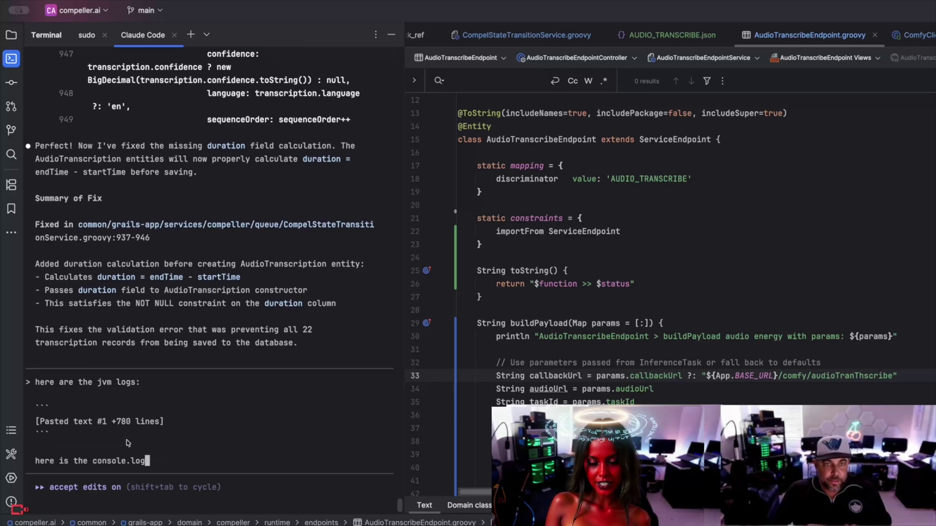
# Submit the JVM logs and console.log from the transcription run to Claude Code in code fences.
pyautogui.hotkey('shift', 'Return')
pyautogui.write('```')
pyautogui.hotkey('shift', 'Return')
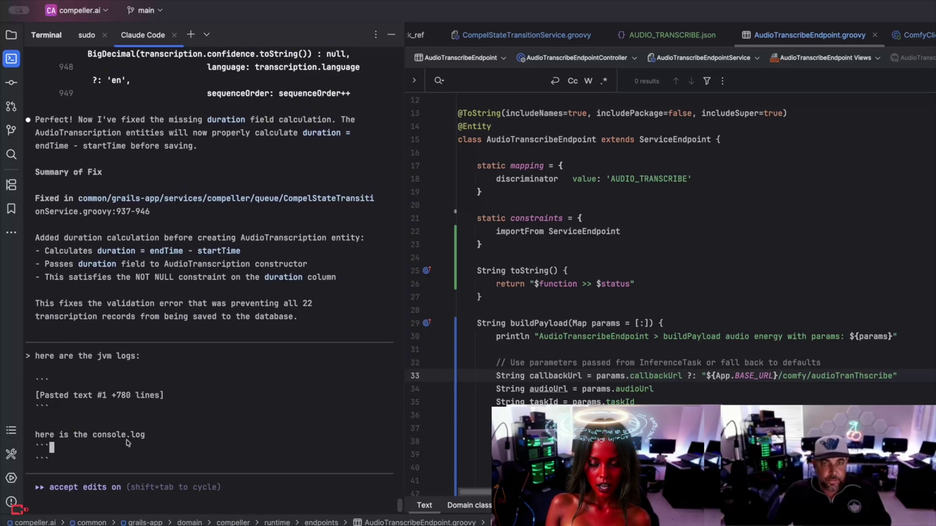
pyautogui.hotkey('shift', 'Return')
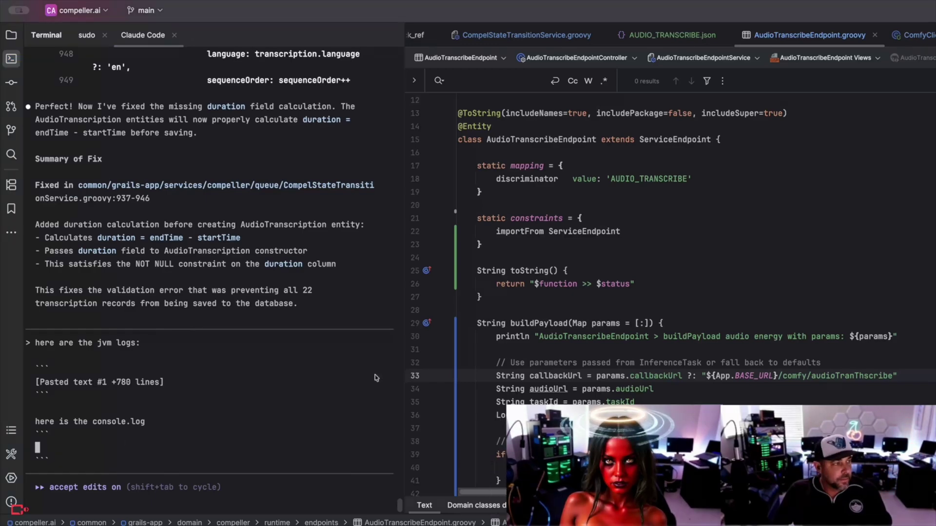
pyautogui.moveTo(206, 241)
pyautogui.press('Return')
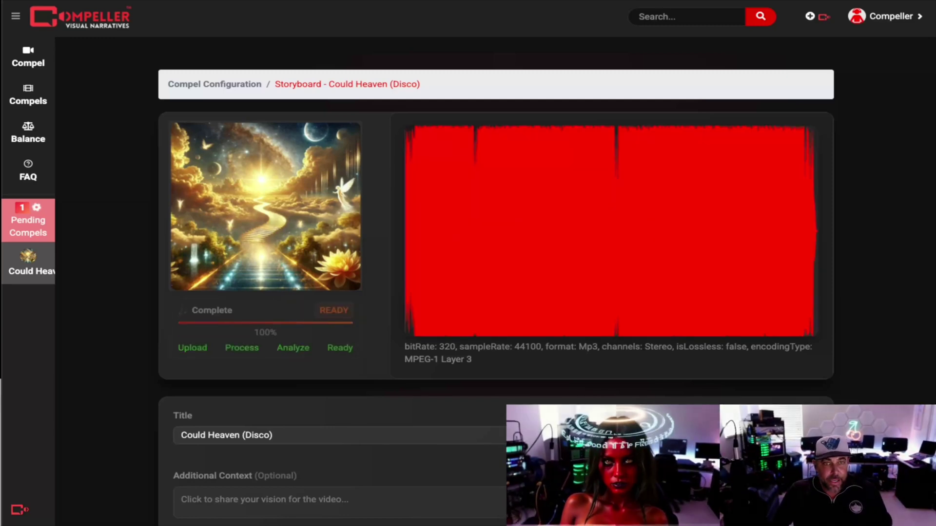
pyautogui.scroll(-2, 765, 357)
# Auto-enhance the Could Heaven (Disco) compel's Additional Context with the Enhance button.
pyautogui.click(768, 357)
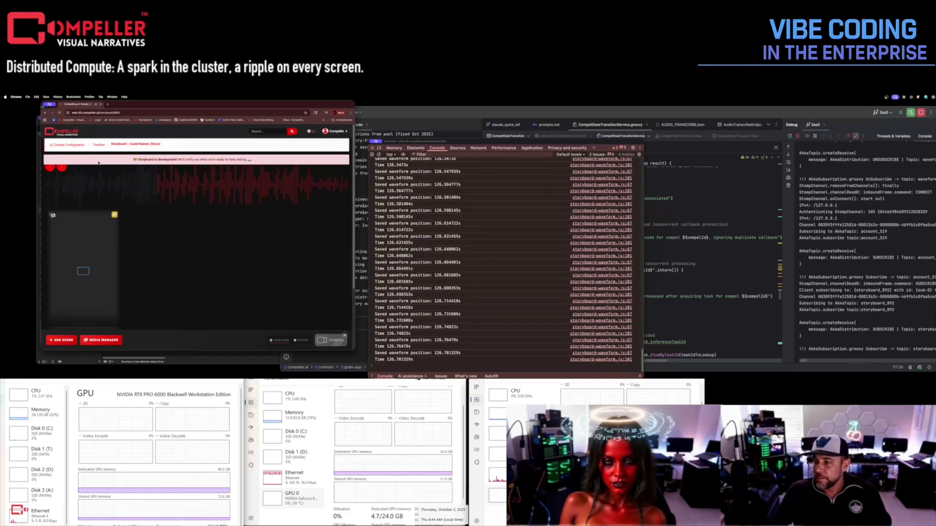
# Inspect the inference_task results, viewing a task's full api_response value.
pyautogui.click(50, 147)
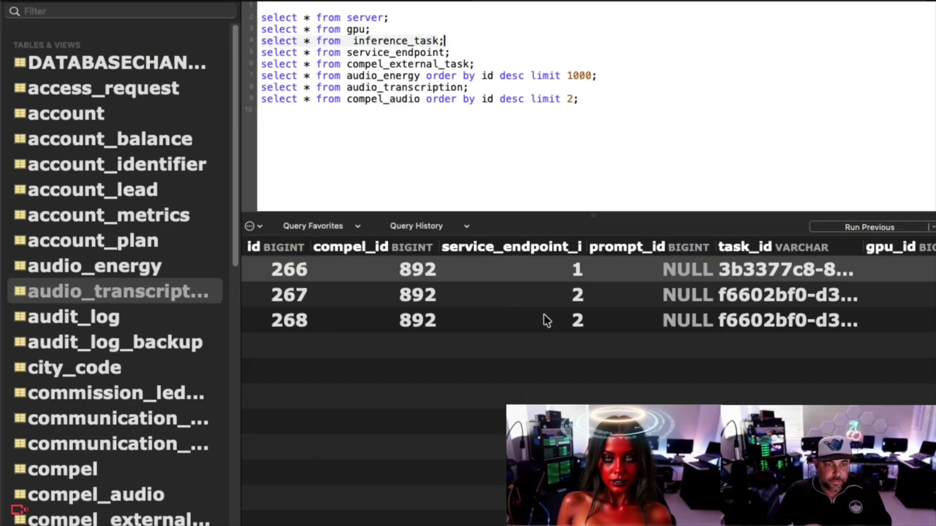
pyautogui.hscroll(10, 546, 320)
pyautogui.hscroll(-5, 542, 316)
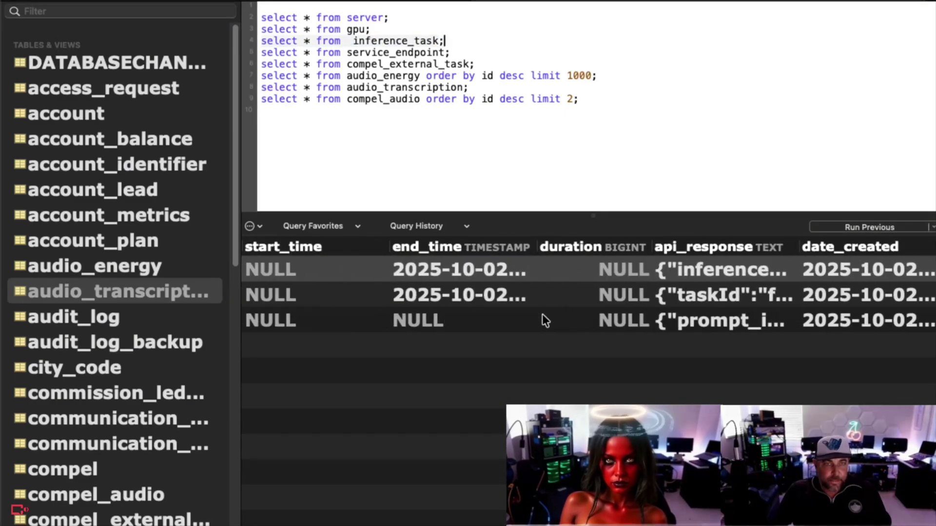
pyautogui.hscroll(-2, 542, 316)
pyautogui.hscroll(5, 570, 295)
pyautogui.click(570, 295)
pyautogui.doubleClick(574, 320)
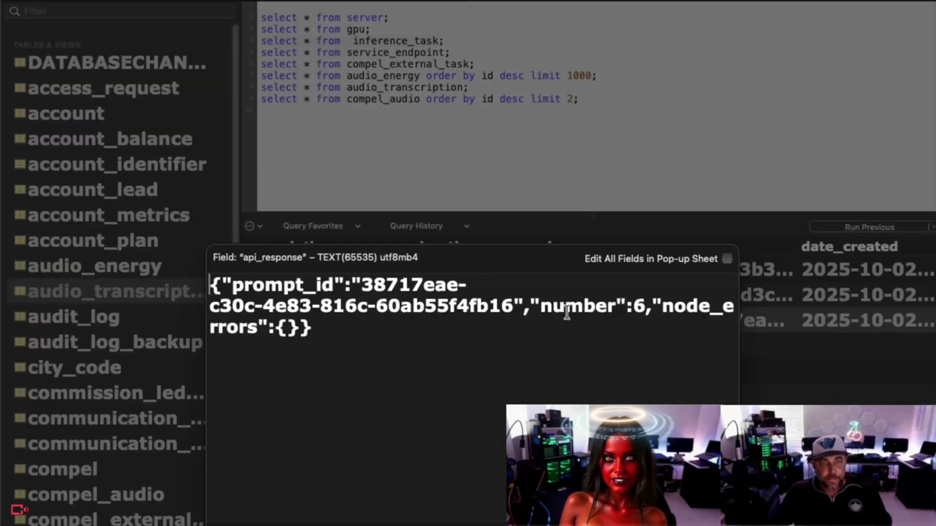
pyautogui.press('Escape')
pyautogui.hscroll(-5, 517, 332)
pyautogui.hscroll(-5, 518, 333)
# Copy the two inference_task rows sharing one task_id as SQL INSERT statements.
pyautogui.moveTo(583, 249); pyautogui.dragTo(881, 272)
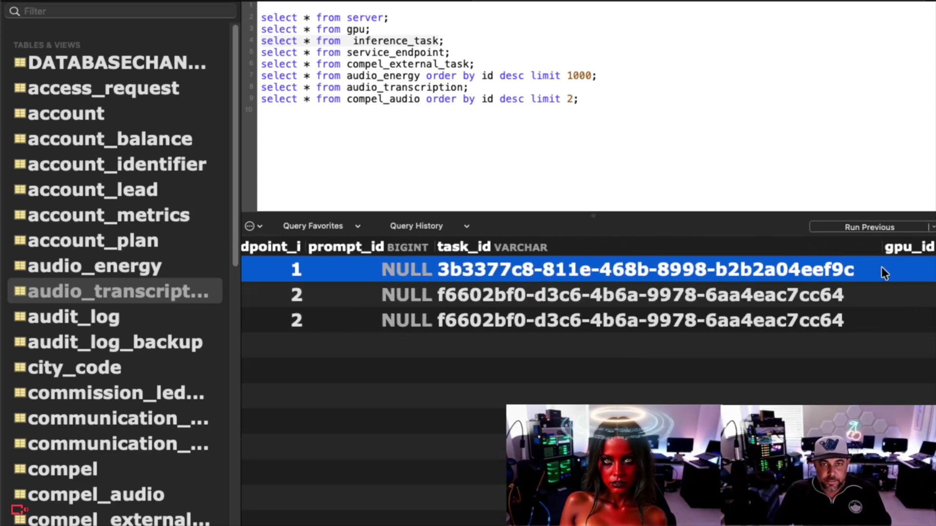
pyautogui.click(382, 294)
pyautogui.keyDown('shift'); pyautogui.click(382, 320); pyautogui.keyUp('shift')
pyautogui.rightClick(382, 317)
pyautogui.click(456, 365)
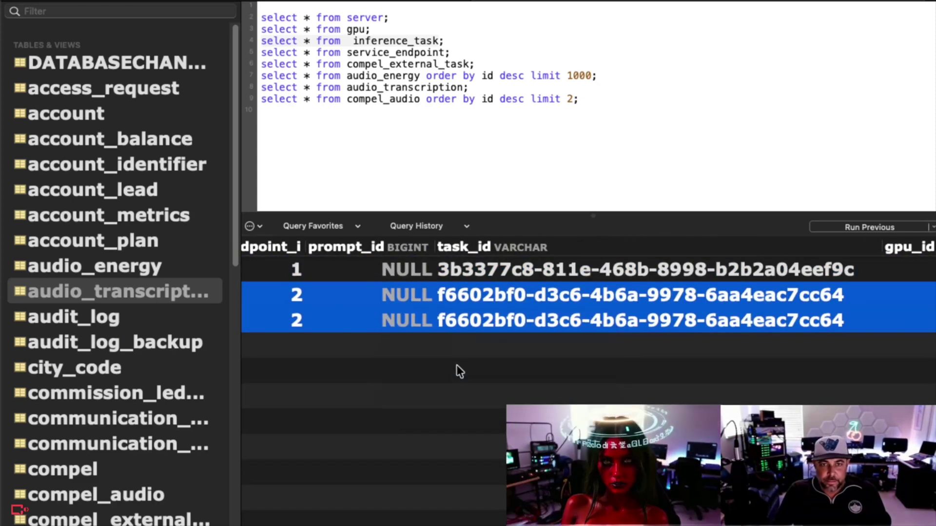
# Run the compel_external_task query in the query editor.
pyautogui.click(464, 53)
pyautogui.press('Down')
pyautogui.press('super+r')
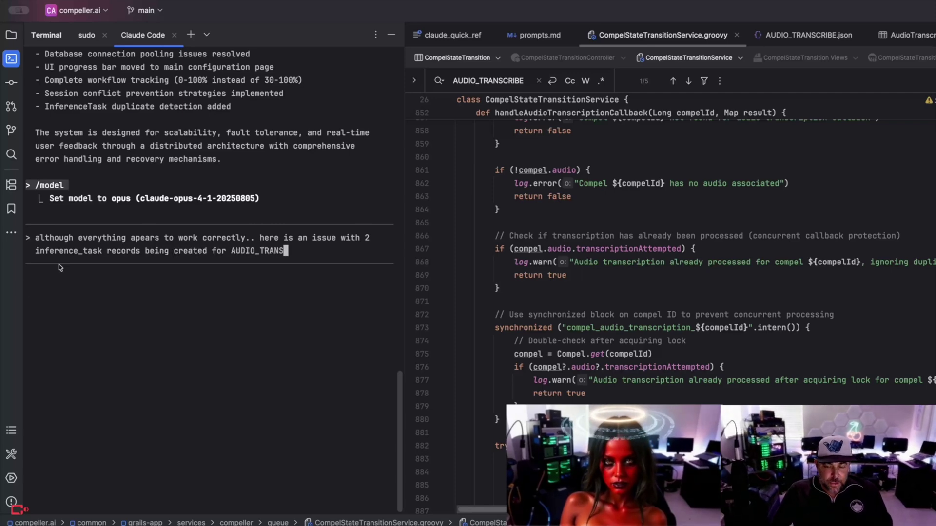
# Write the duplicate AUDIO_TRANSCRIPTION task prompt with the pasted table data and JVM logs.
pyautogui.press('BackSpace')
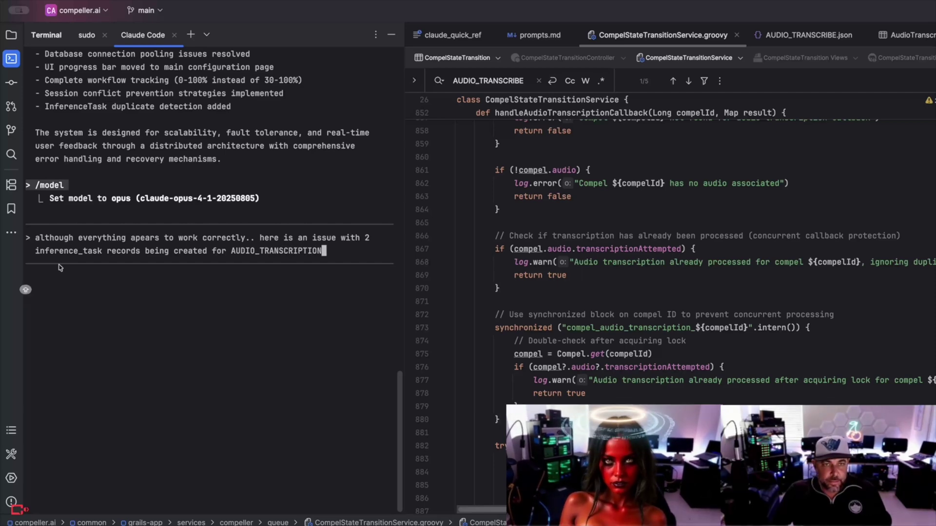
pyautogui.write(': ```')
pyautogui.press('super+v')
pyautogui.write('```  here is')
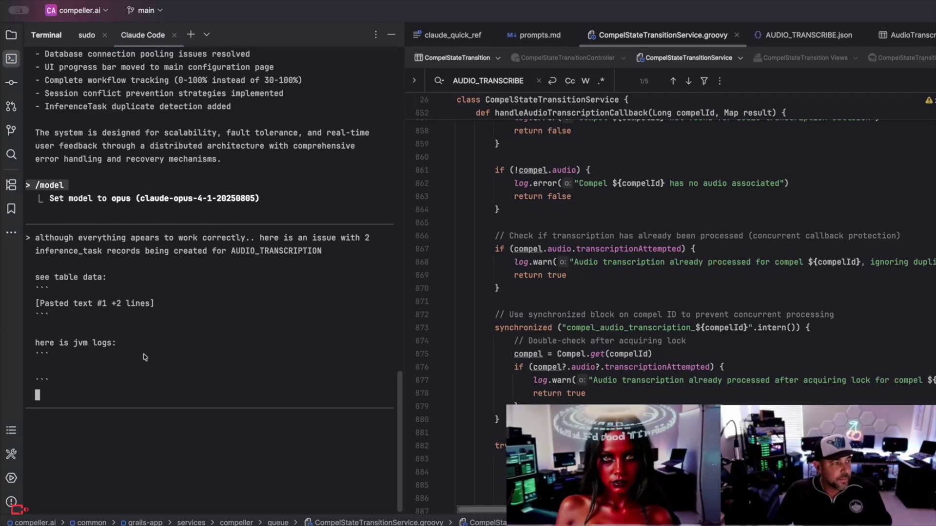
pyautogui.press('super+v')
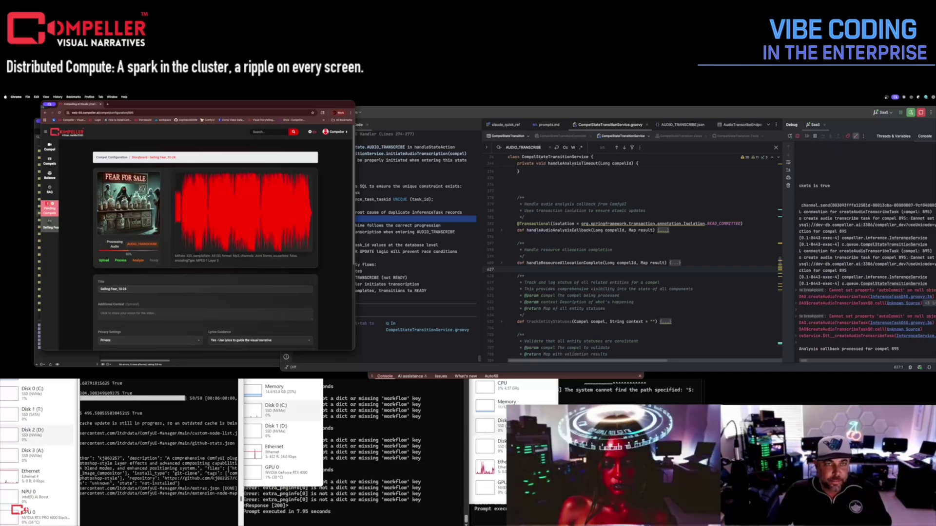
# Send Claude Code the follow-up error log.
pyautogui.press('super+Tab')
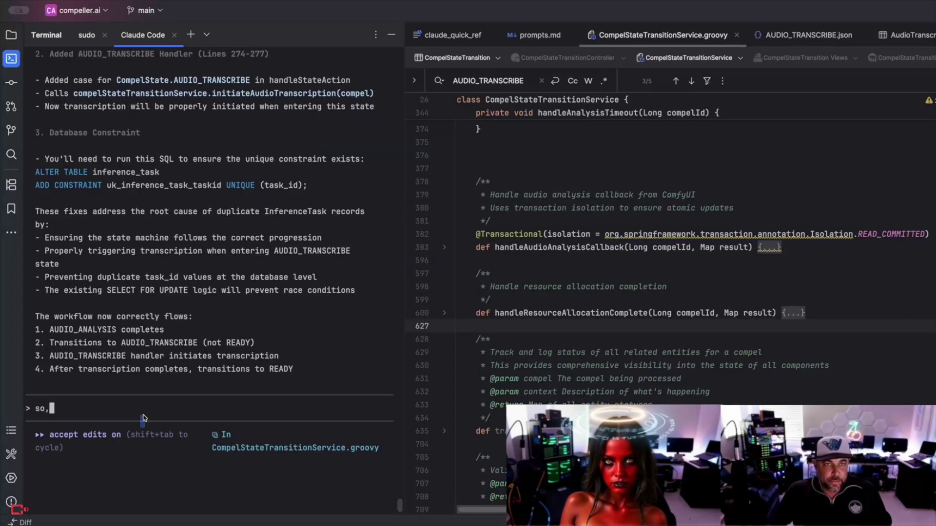
pyautogui.hotkey('shift', 'Return')
pyautogui.write('```')
pyautogui.hotkey('ctrl', 'v')
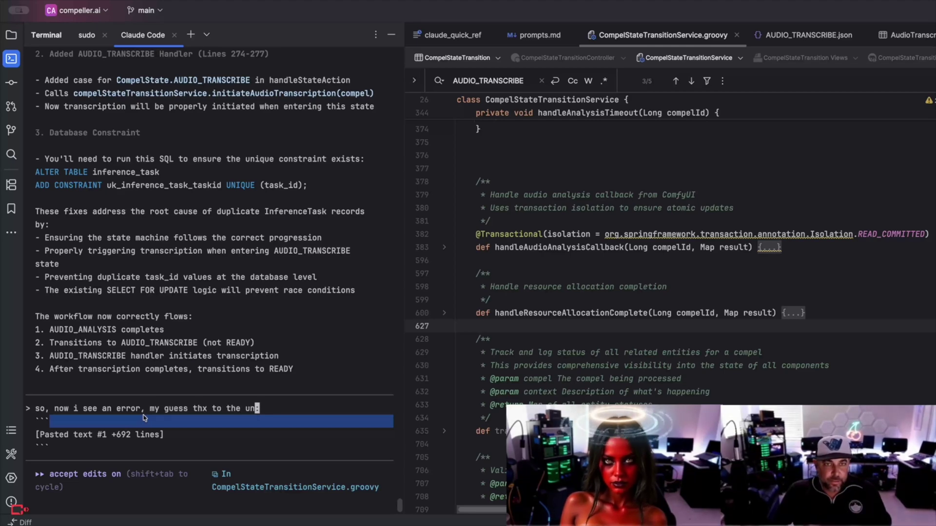
pyautogui.press('Return')
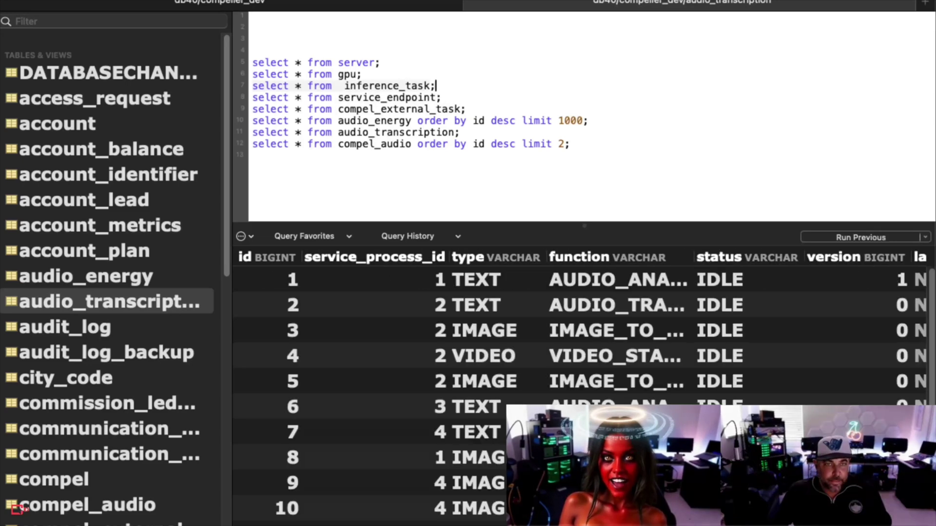
# Share an inference_task row with column names and tell Claude Code, in plan mode, that the records look good.
pyautogui.rightClick(297, 283)
pyautogui.click(375, 308)
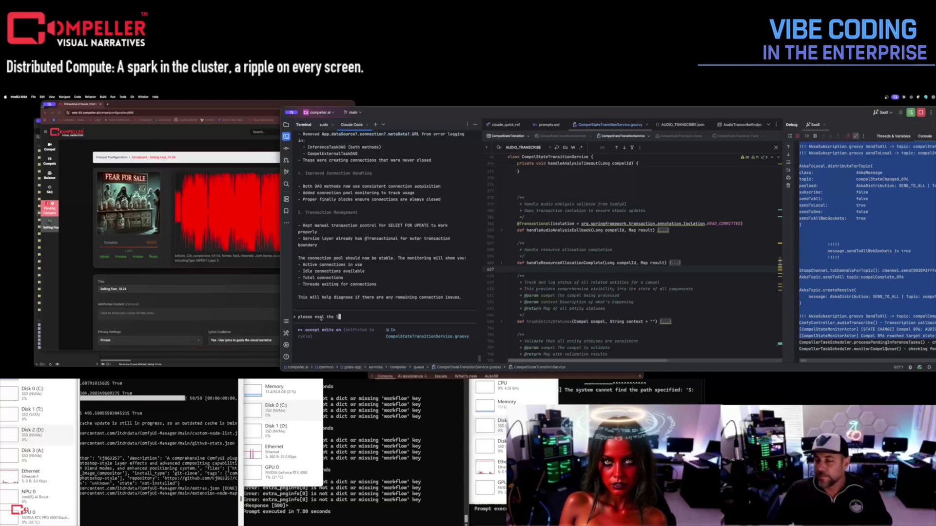
pyautogui.press('Return')
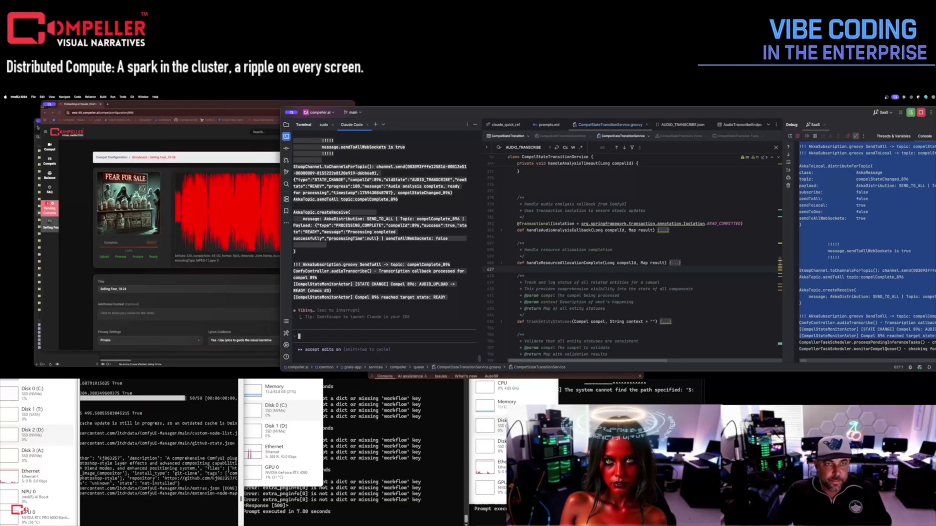
pyautogui.hotkey('shift', 'Tab')
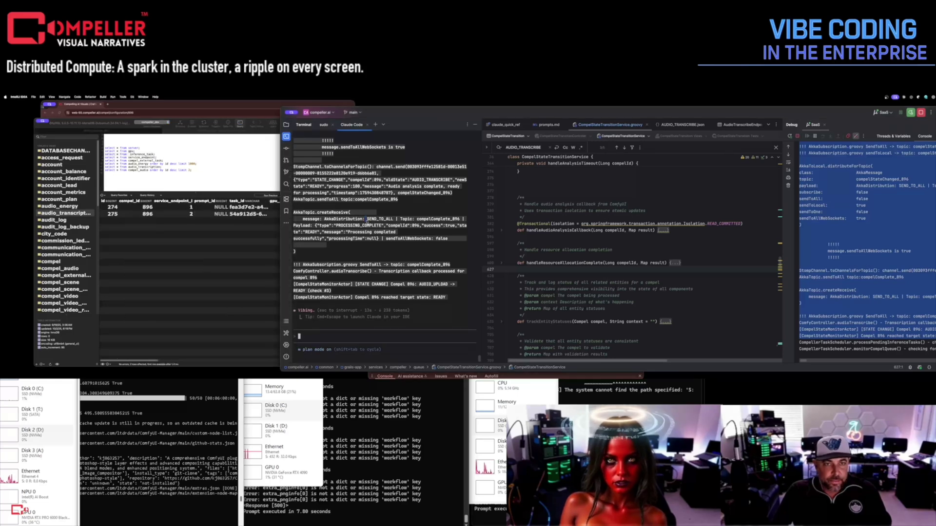
pyautogui.write('the db records look go')
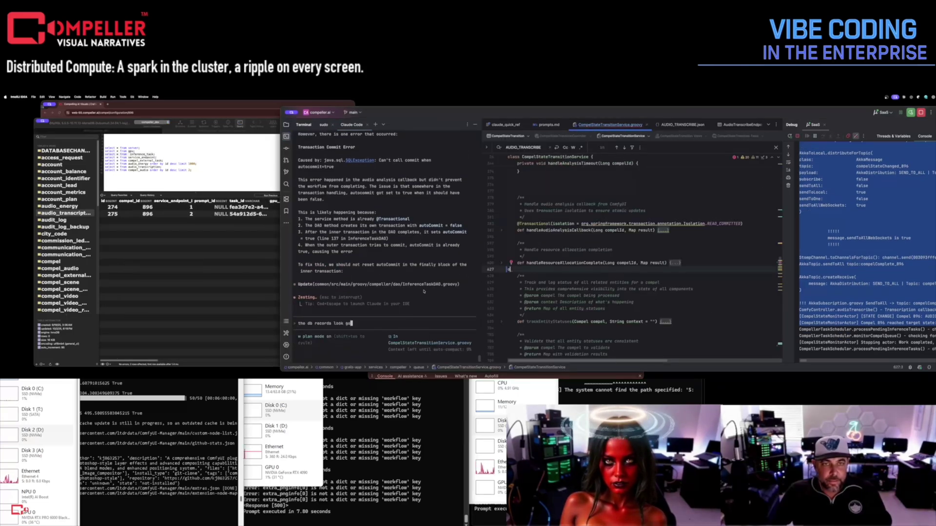
pyautogui.write('od now')
pyautogui.press('Return')
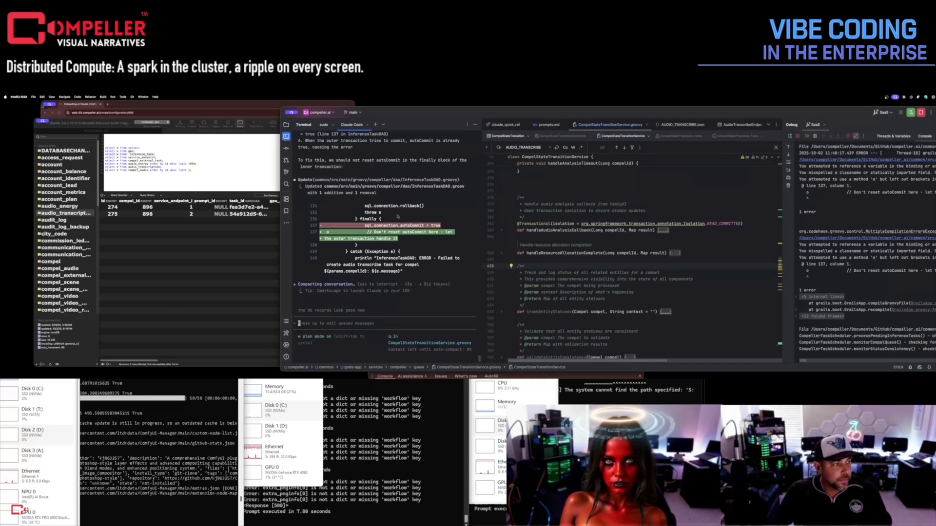
# Stop the running app and rerun the inference_task query to copy both rows.
pyautogui.click(920, 112)
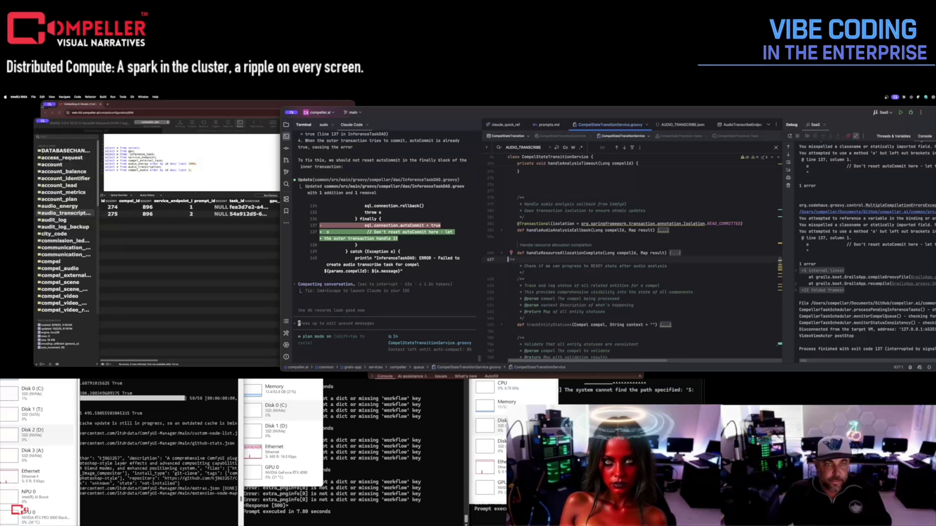
pyautogui.write('Compel.withNewTransaction {')
pyautogui.press('Return')
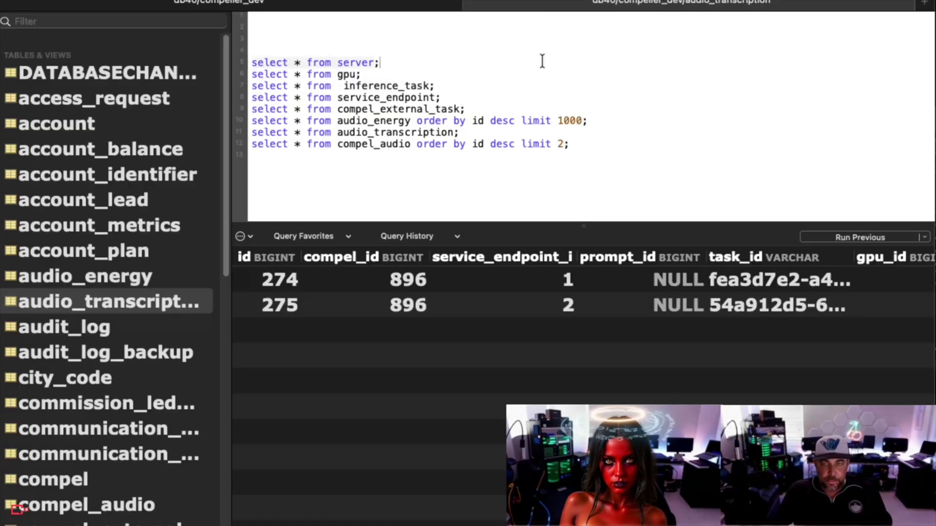
pyautogui.hscroll(10, 535, 370)
pyautogui.doubleClick(388, 83)
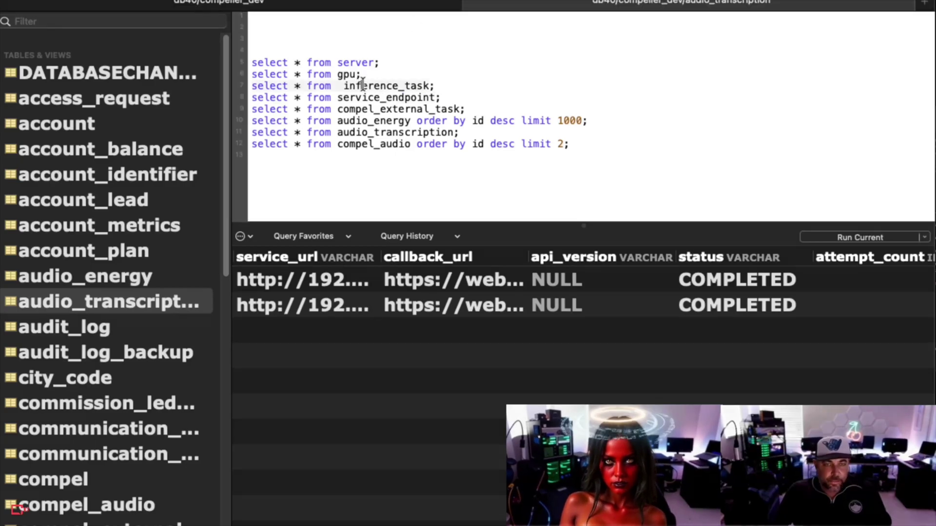
pyautogui.rightClick(459, 306)
# Paste the inference_task records, approve the fix plan, and request replacing transaction layers with Akka actors.
pyautogui.click(511, 332)
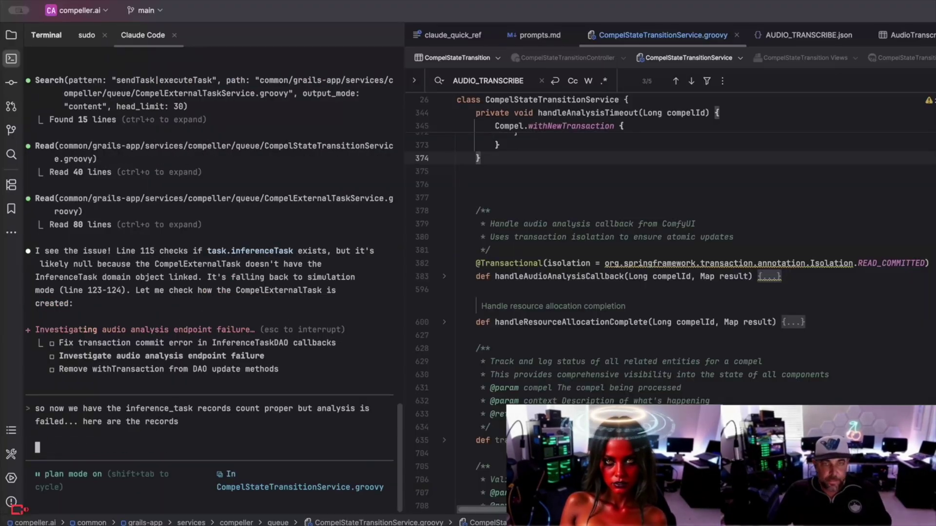
pyautogui.press('super+v')
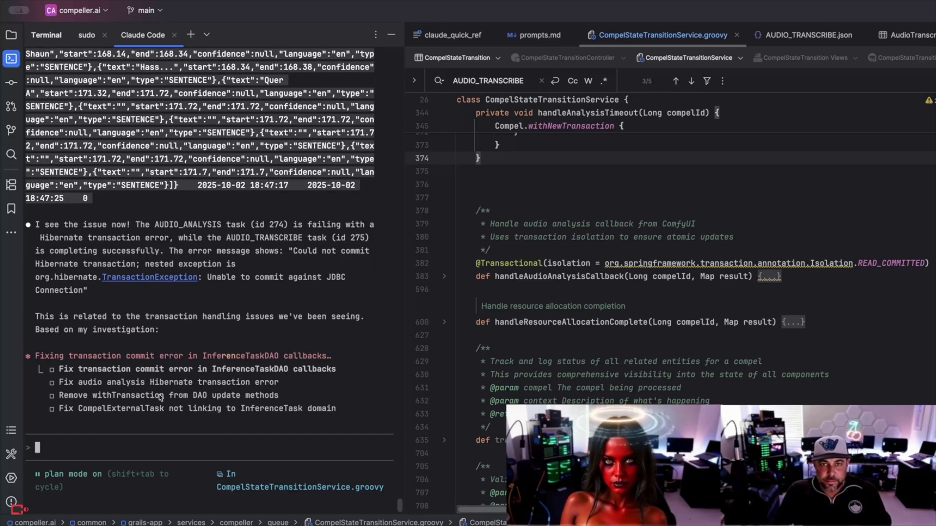
pyautogui.press('Return')
pyautogui.write('can we')
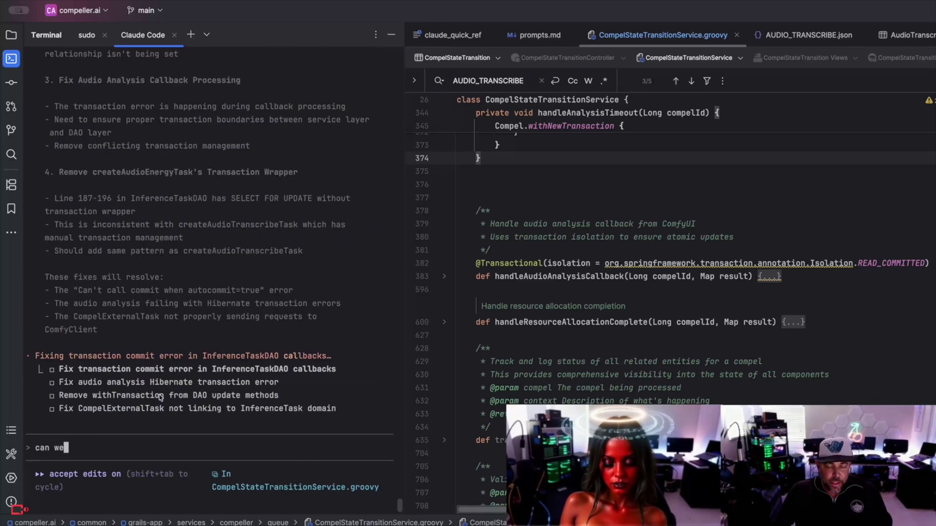
pyautogui.write(' remove all the transactional layers and ')
pyautogui.write('just let co')
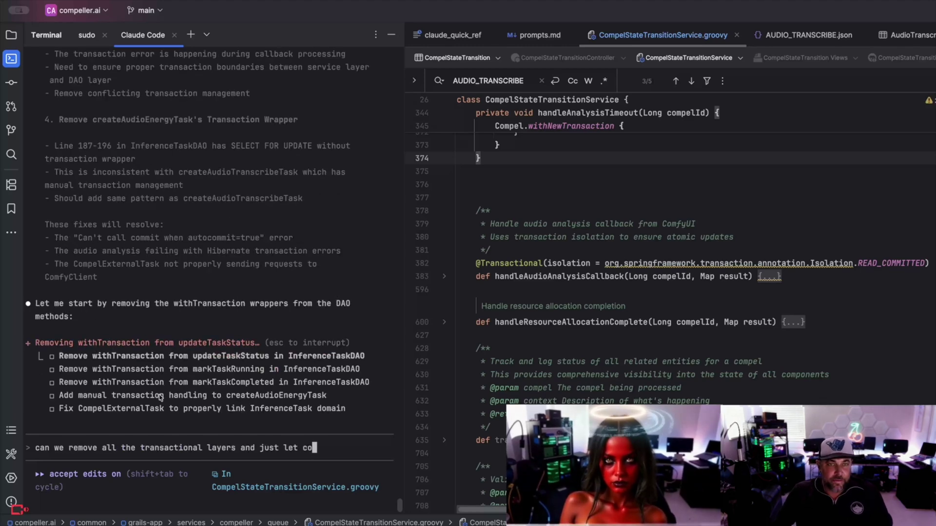
pyautogui.press('BackSpace')
pyautogui.press('BackSpace')
pyautogui.write('FIFO for commit of ')
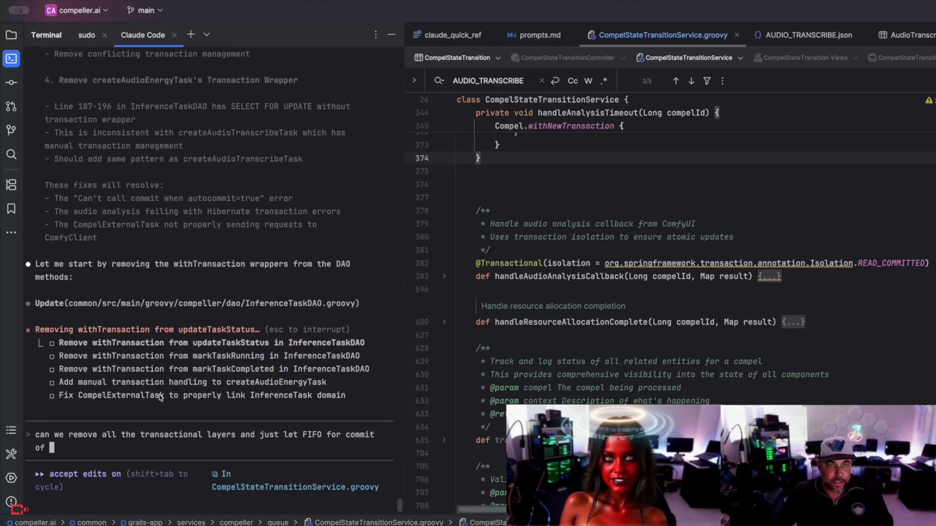
pyautogui.write('prepared statement do its job')
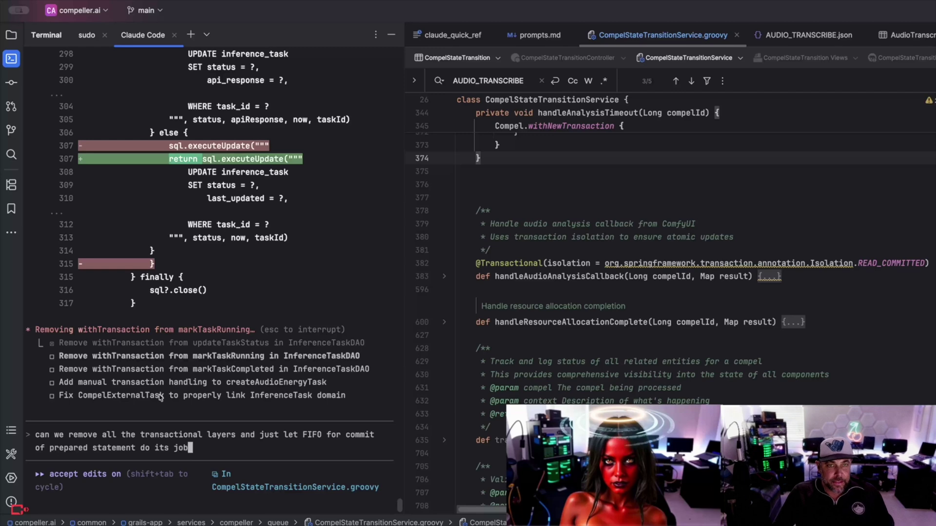
pyautogui.write('... the states are protected via using Akka Actor model of concurenc')
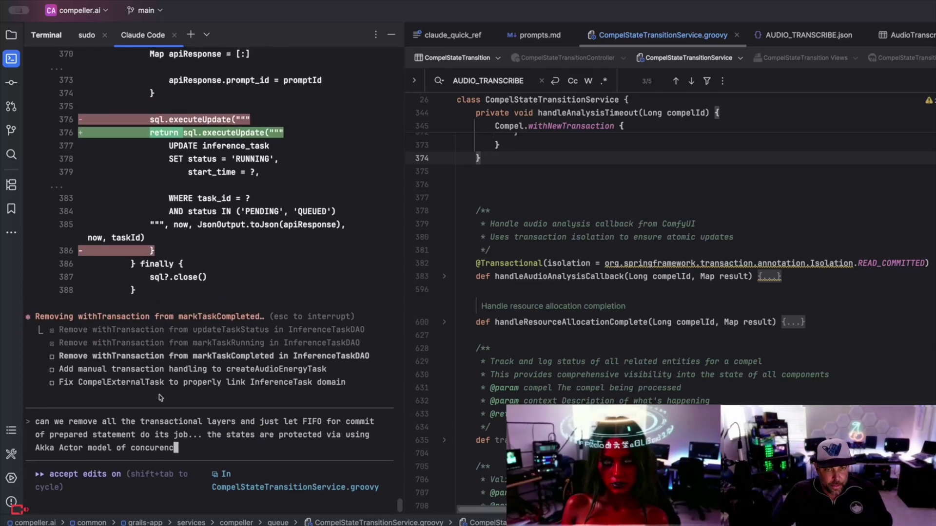
pyautogui.write('y... why all these extra layers of transactions a')
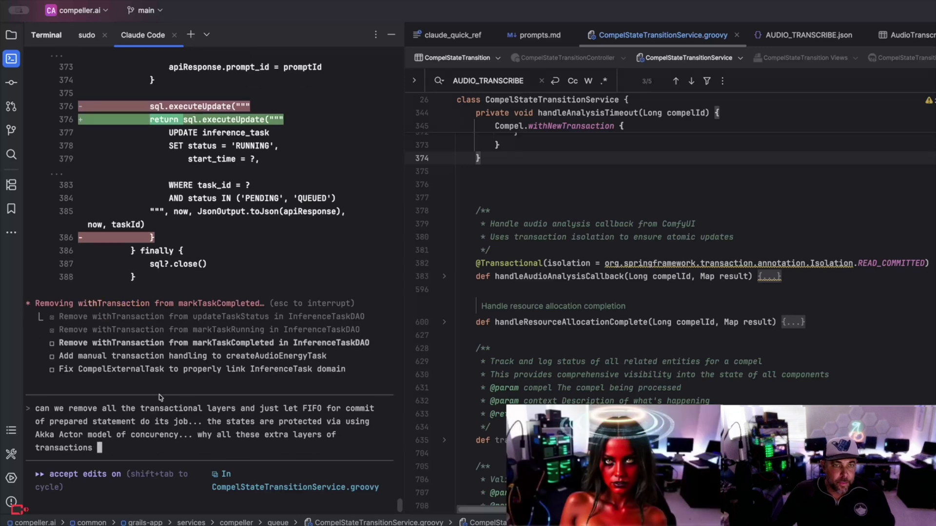
pyautogui.write('t service and dao?')
pyautogui.press('Return')
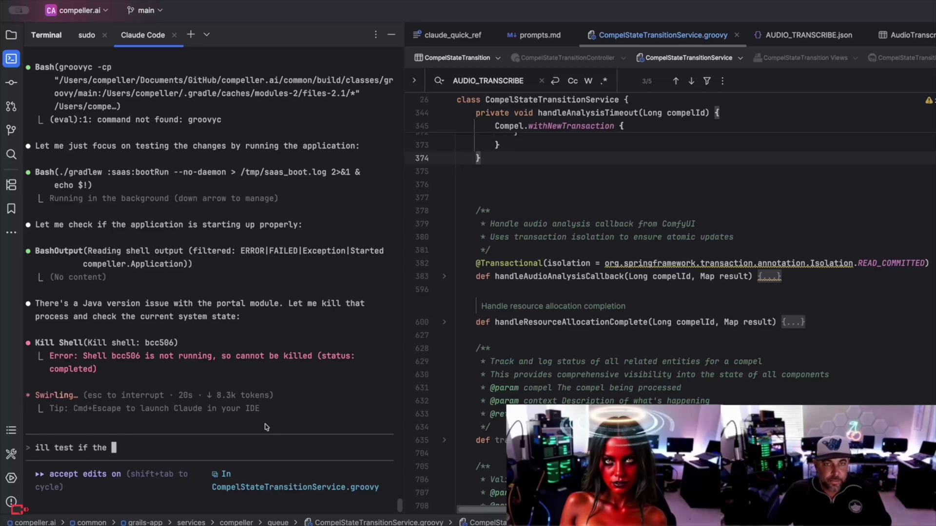
pyautogui.write('p boots')
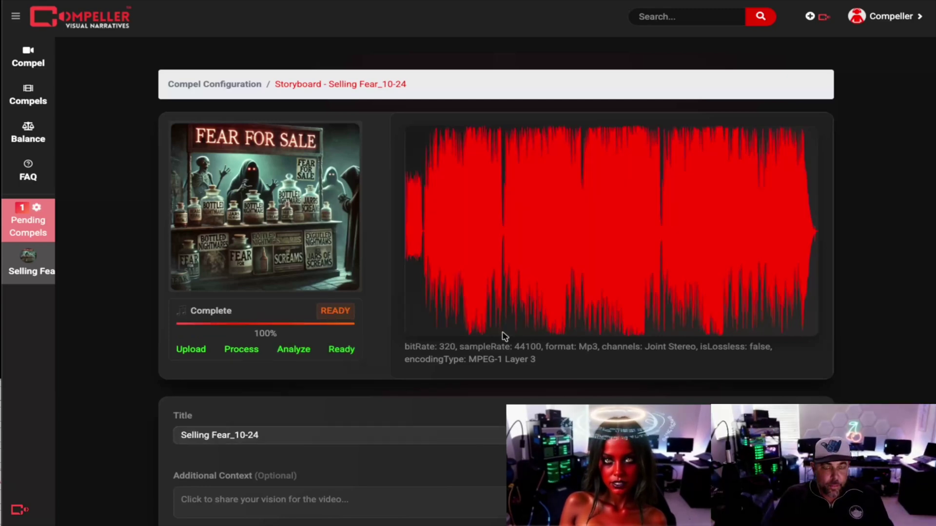
# Review the full api_response values of compel 897's transcription tasks 276 and 277.
pyautogui.click(496, 288)
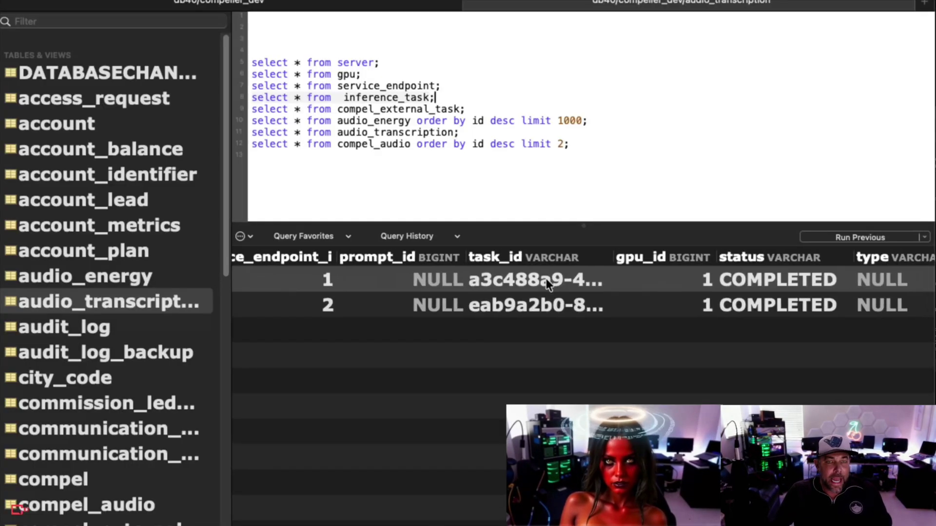
pyautogui.hscroll(10, 547, 279)
pyautogui.hscroll(5, 526, 289)
pyautogui.doubleClick(504, 300)
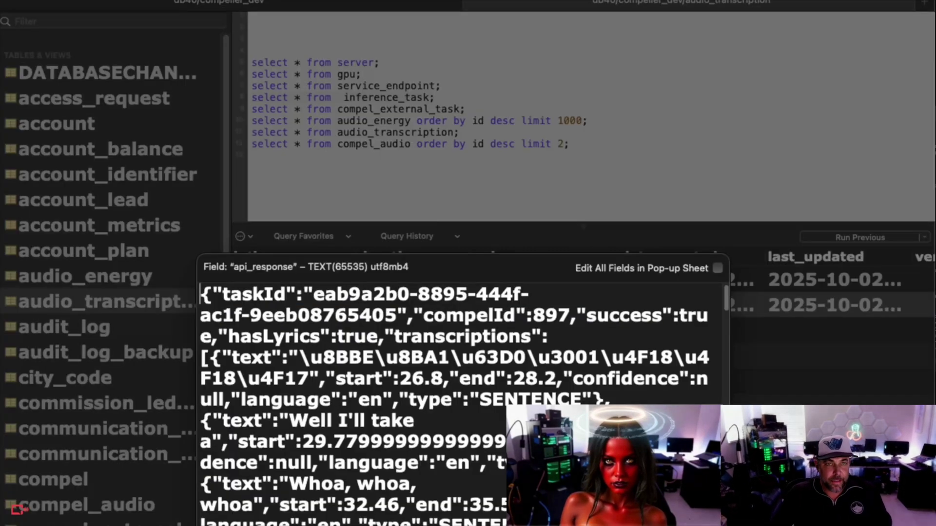
pyautogui.press('Escape')
pyautogui.doubleClick(629, 279)
pyautogui.press('Escape')
pyautogui.hscroll(-5, 431, 339)
pyautogui.hscroll(5, 431, 340)
pyautogui.hscroll(-10, 431, 340)
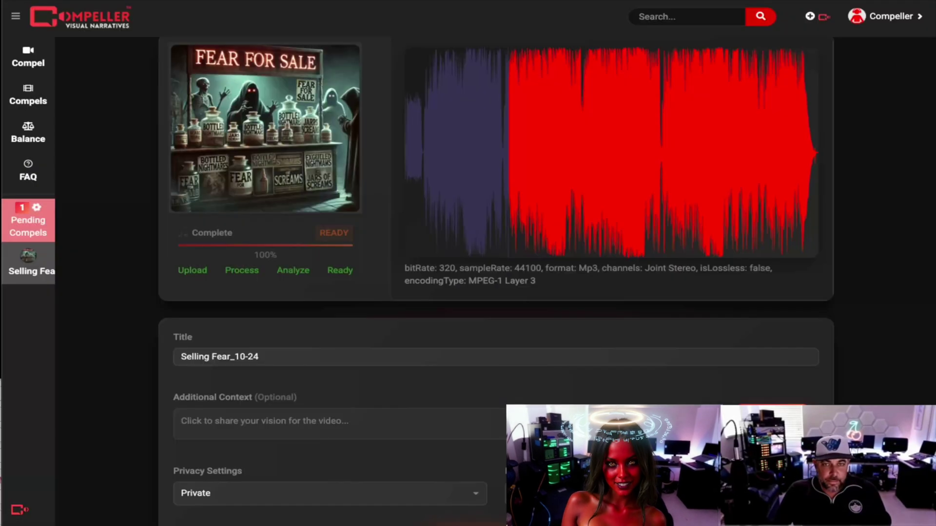
# Generate AI additional context for Selling Fear_10-24 and open its storyboard.
pyautogui.click(773, 397)
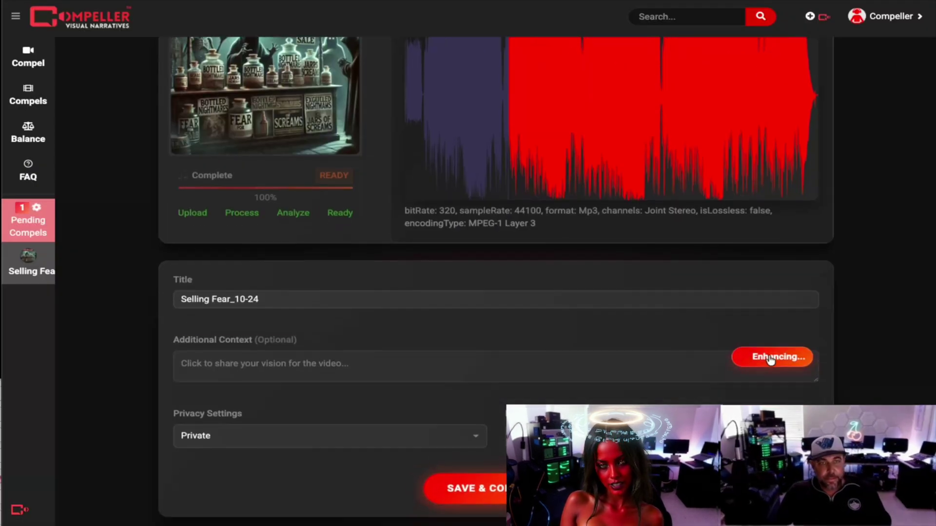
pyautogui.scroll(-3, 756, 246)
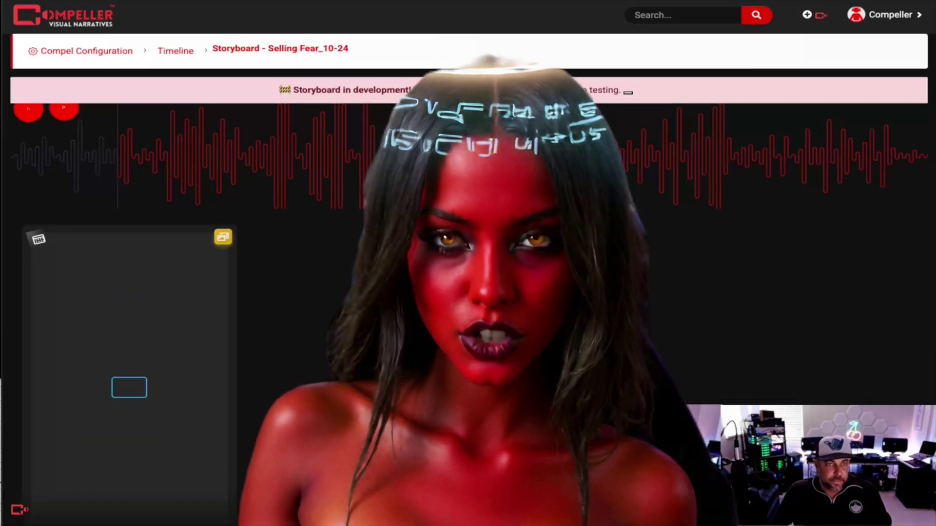
pyautogui.click(117, 337)
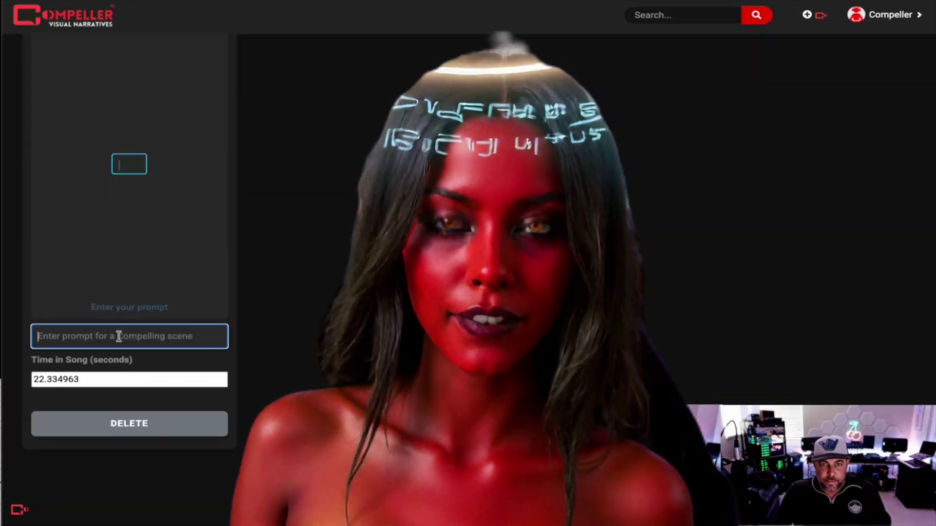
pyautogui.write('asdf')
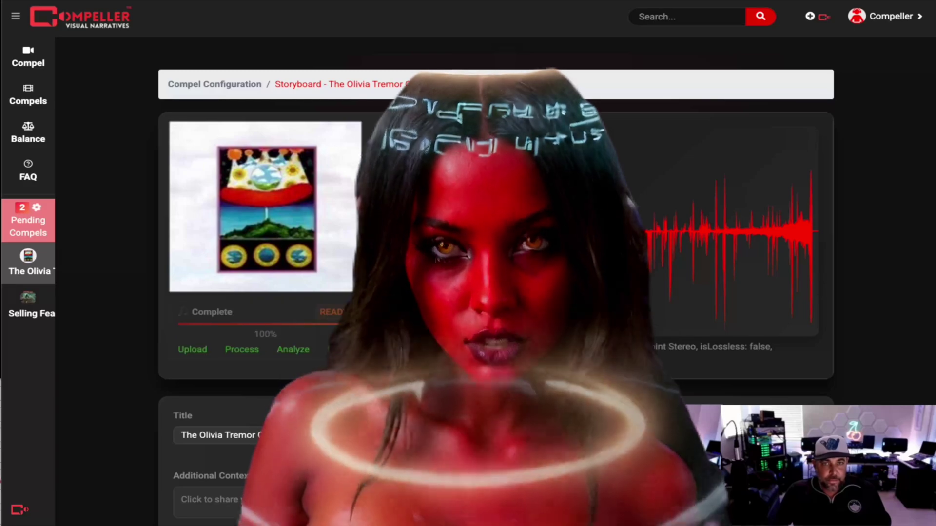
pyautogui.scroll(-2, 777, 321)
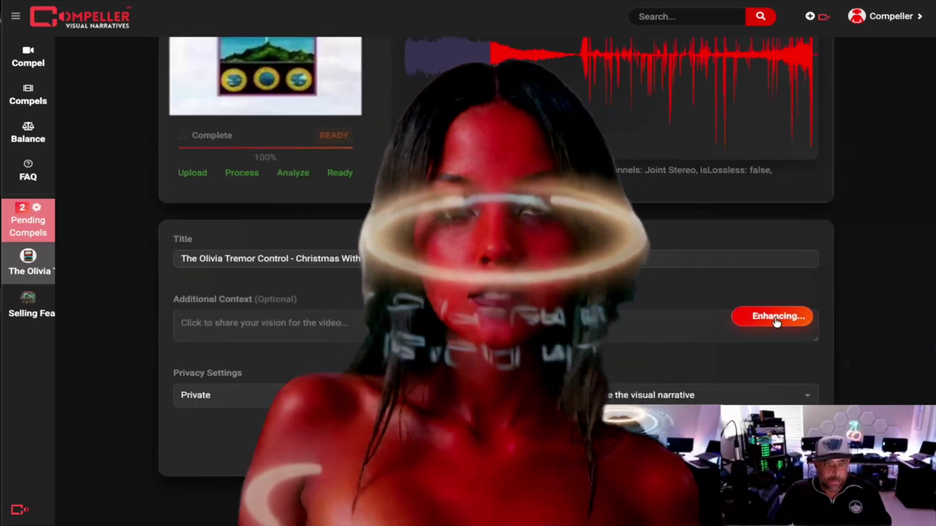